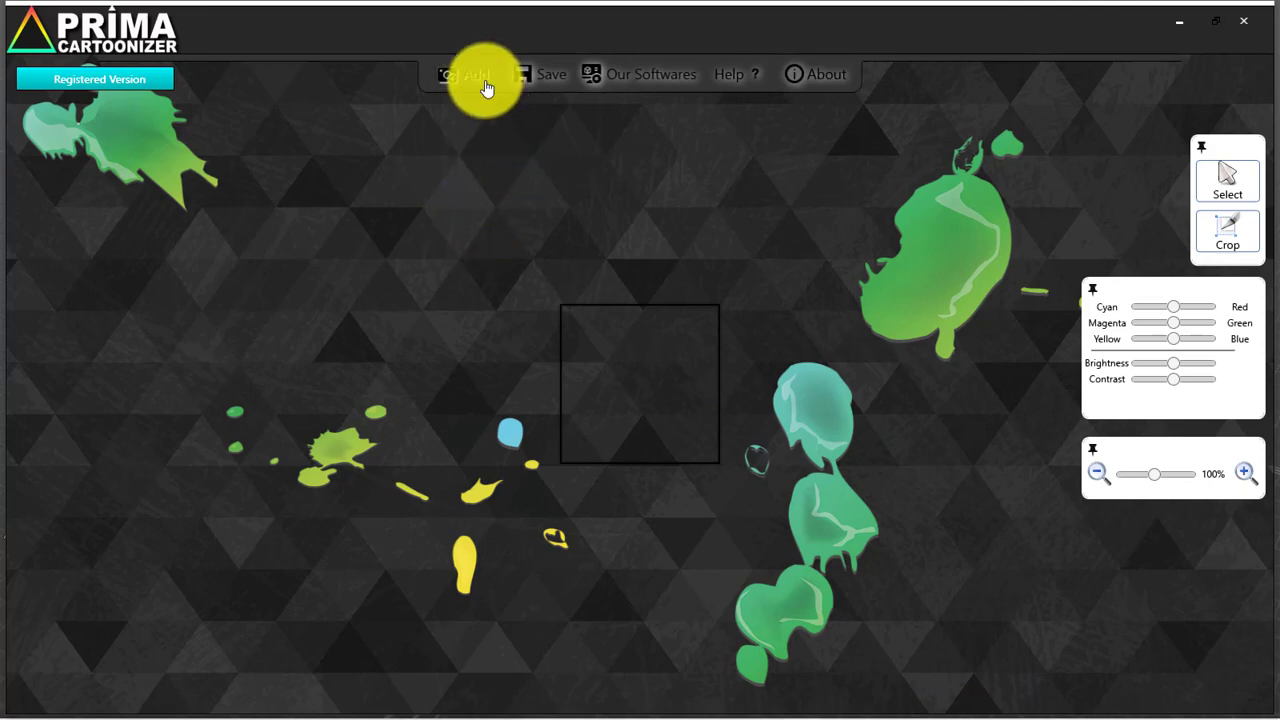
# Step: Minimize Prima Cartoonizer so the IrfanView window can be reached
pyautogui.click(1180, 24)
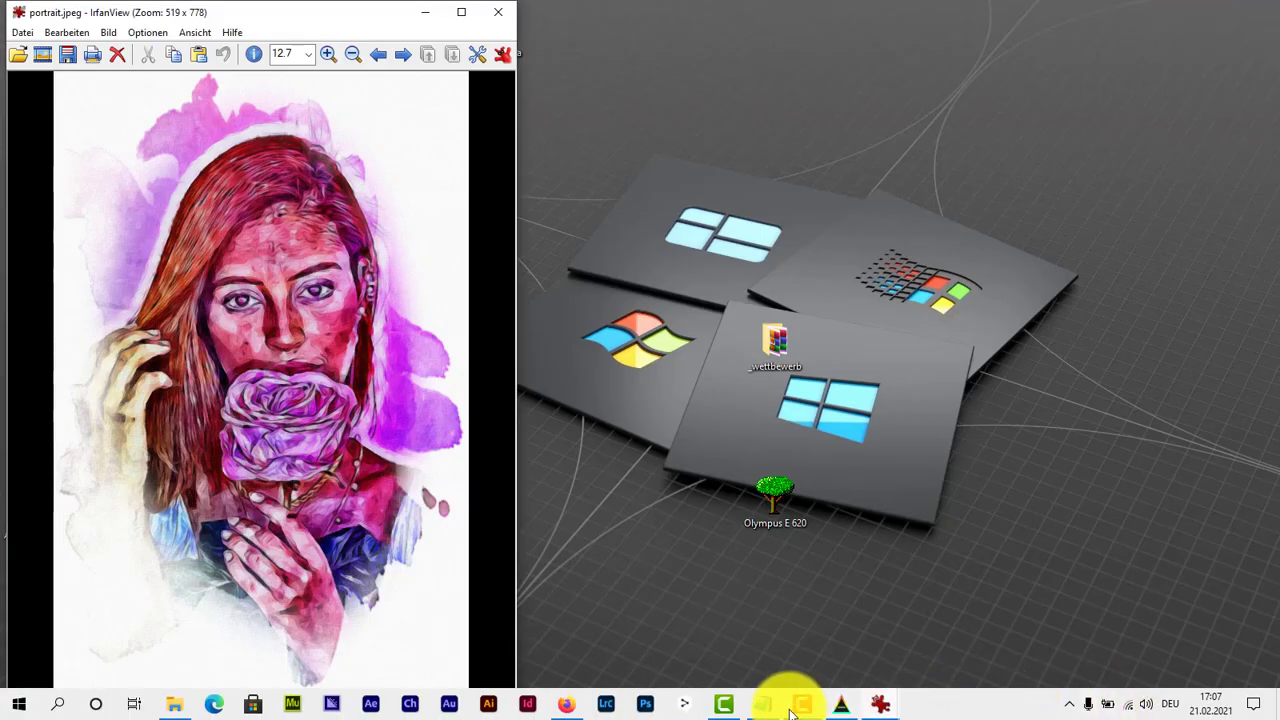
pyautogui.click(800, 706)
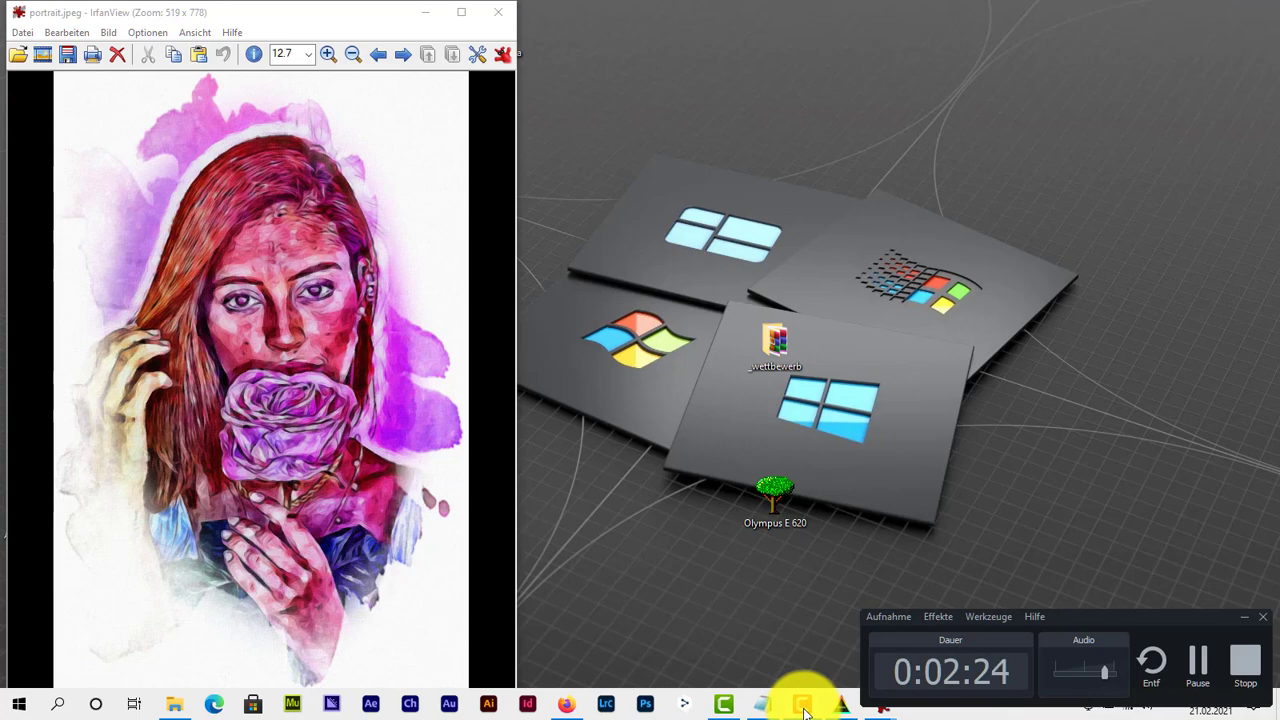
pyautogui.click(801, 704)
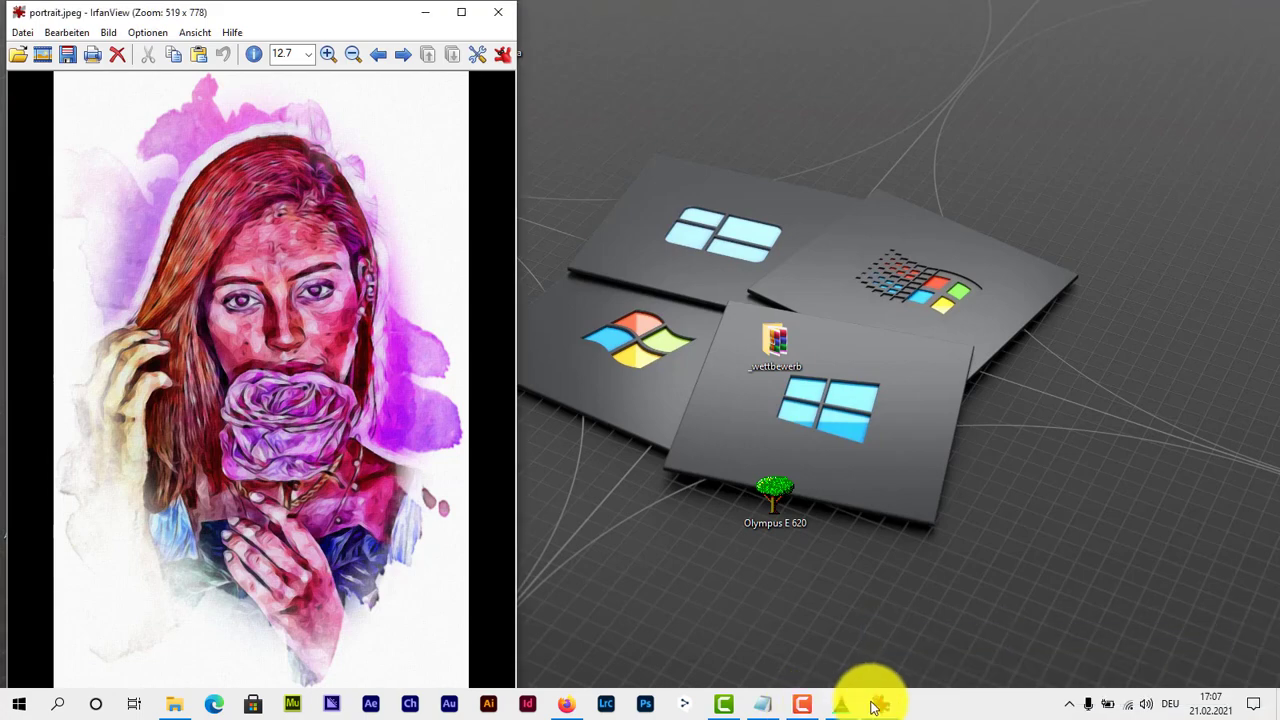
pyautogui.click(841, 704)
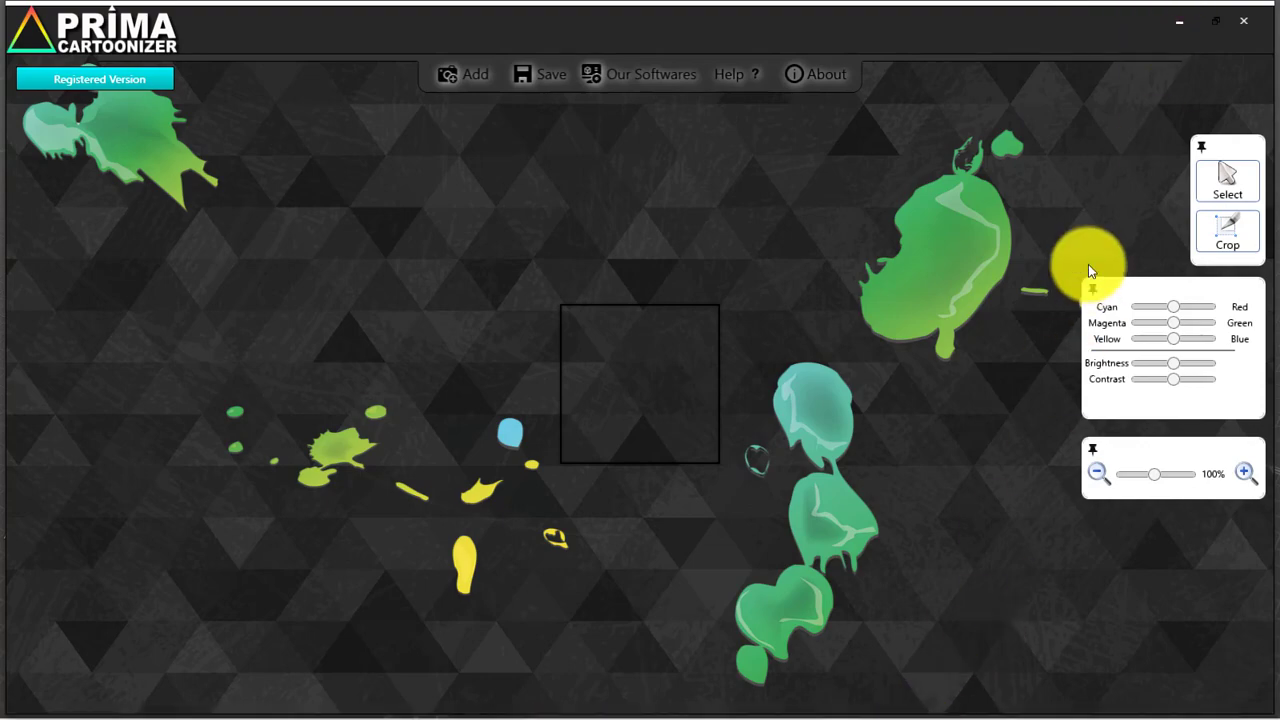
pyautogui.click(1190, 33)
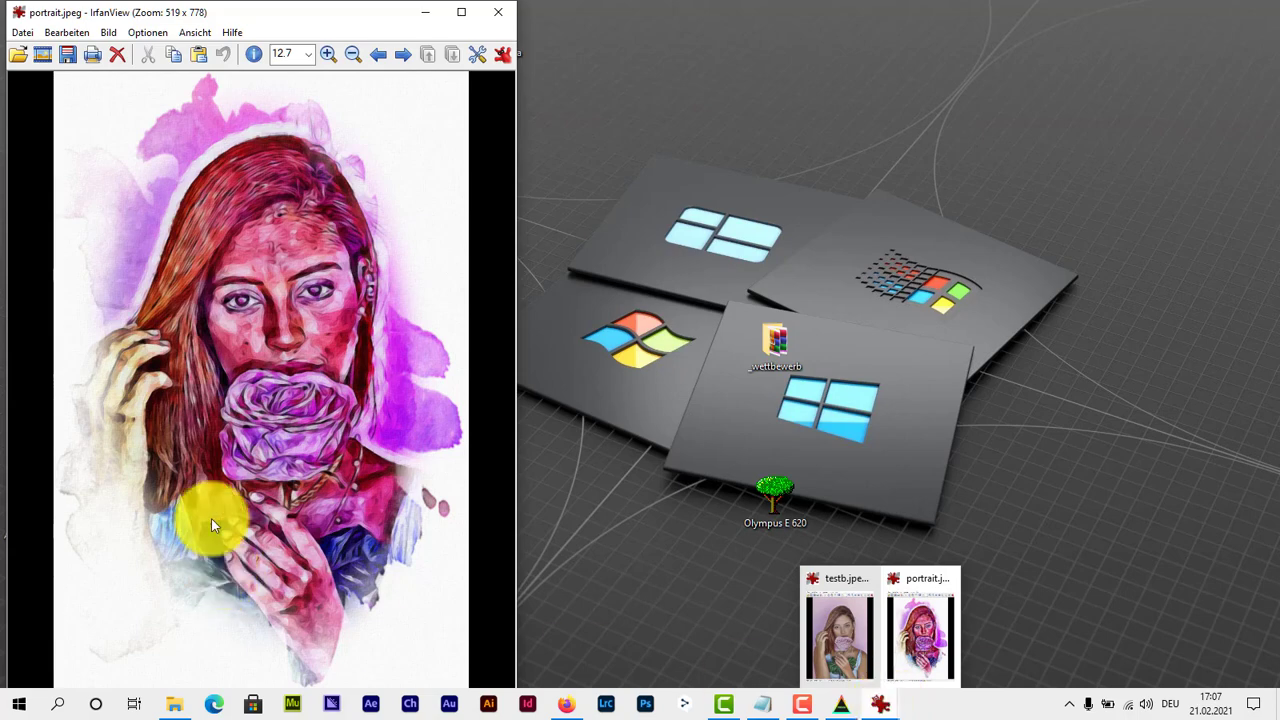
# Step: Maximize IrfanView, page through portrait_a.jpeg and the next image, then close IrfanView
pyautogui.click(466, 11)
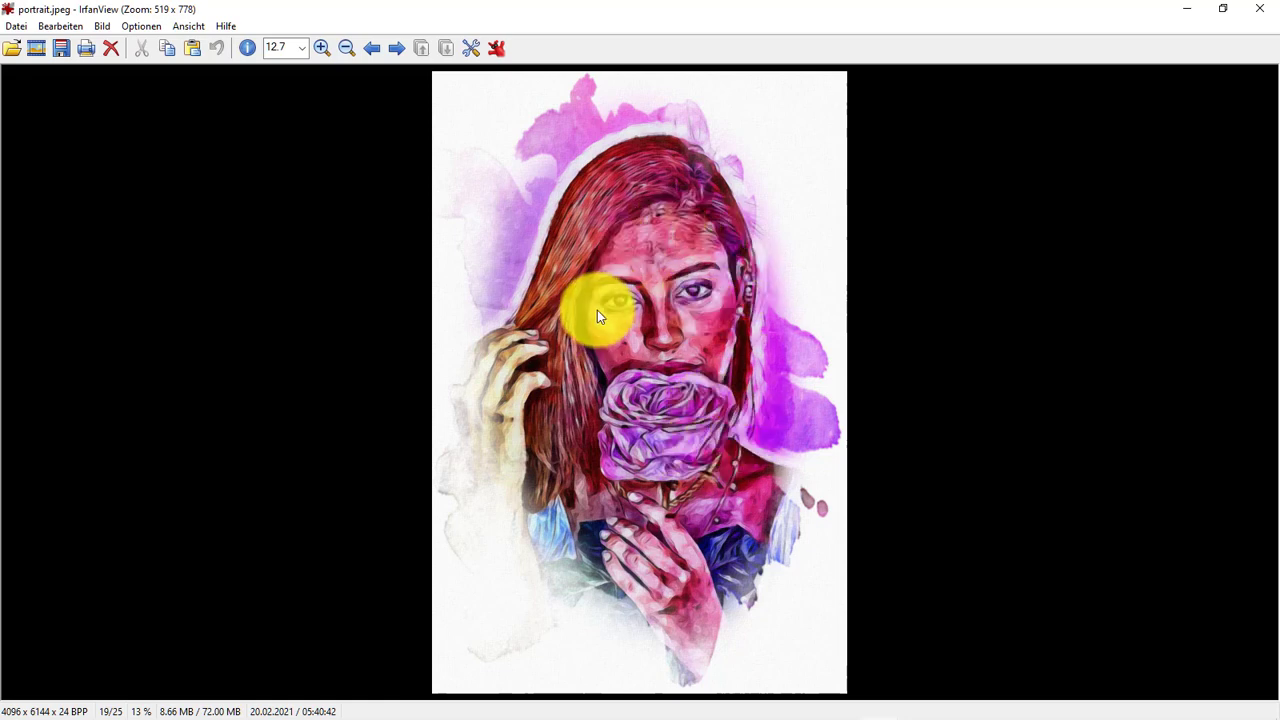
pyautogui.click(396, 52)
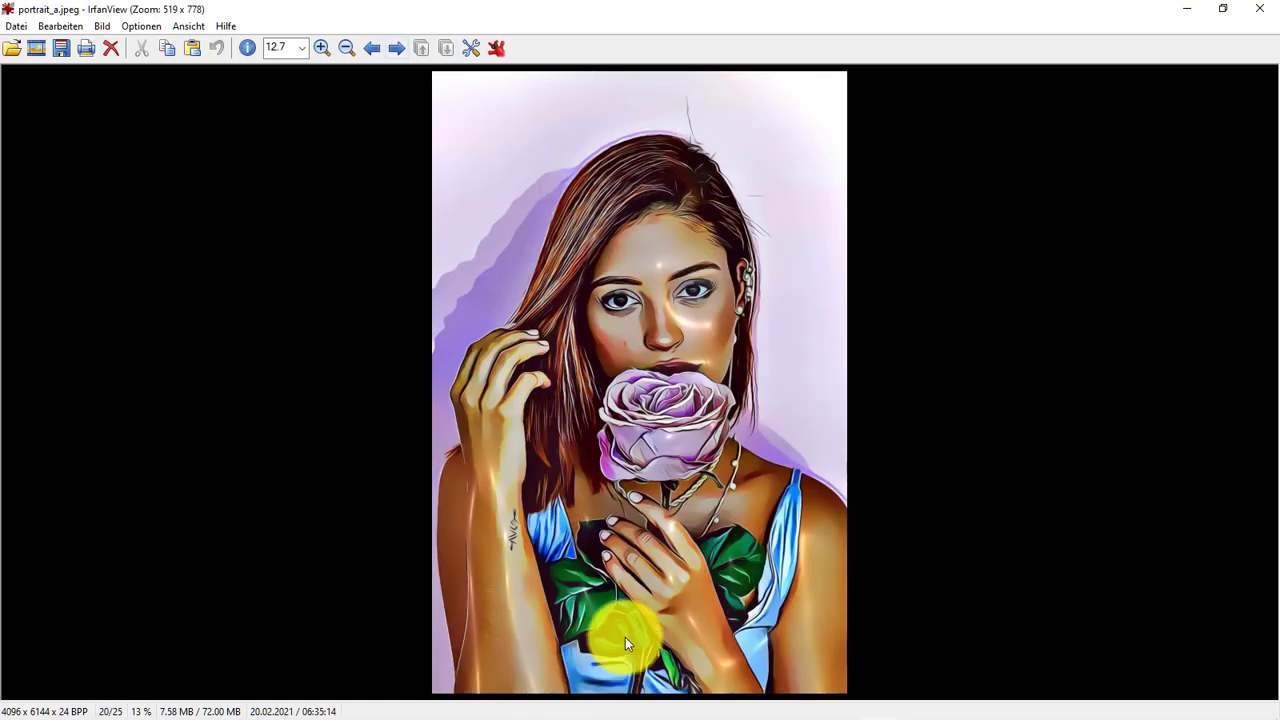
pyautogui.click(397, 50)
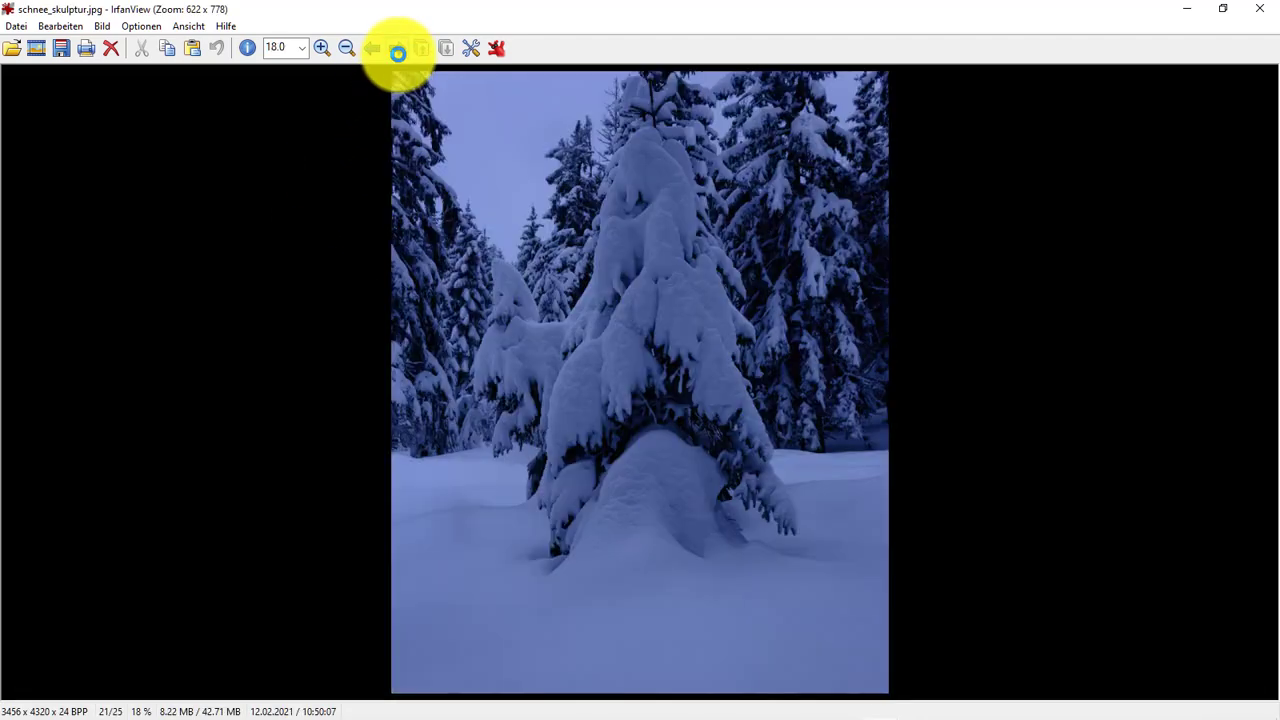
pyautogui.click(1272, 8)
pyautogui.moveTo(740, 712)
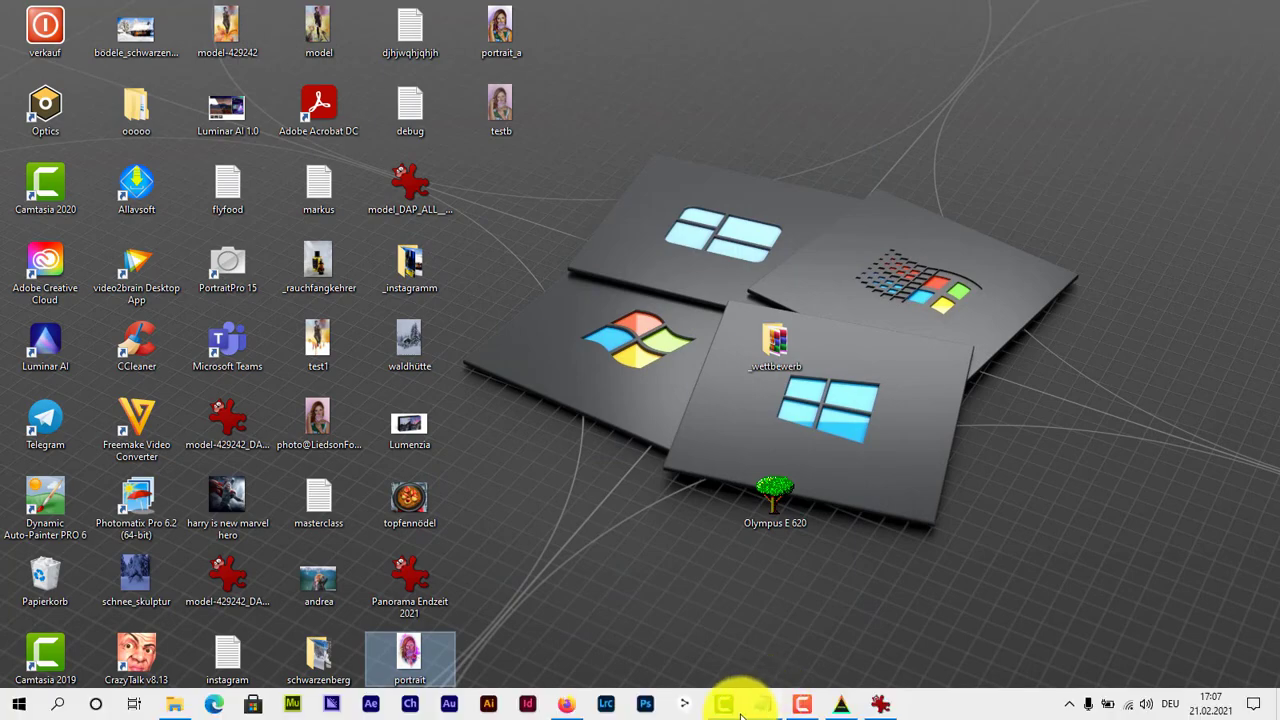
# Step: Add the selina photo from the Bilder folder to Prima Cartoonizer
pyautogui.click(838, 706)
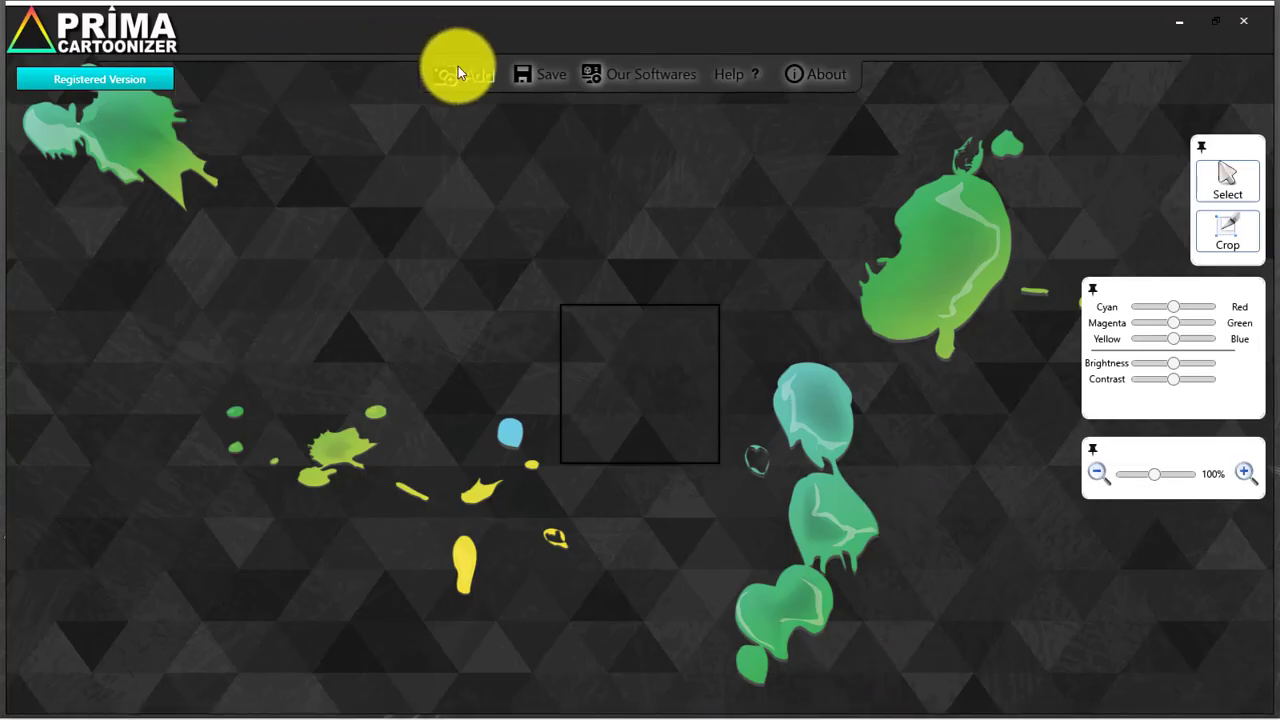
pyautogui.click(490, 69)
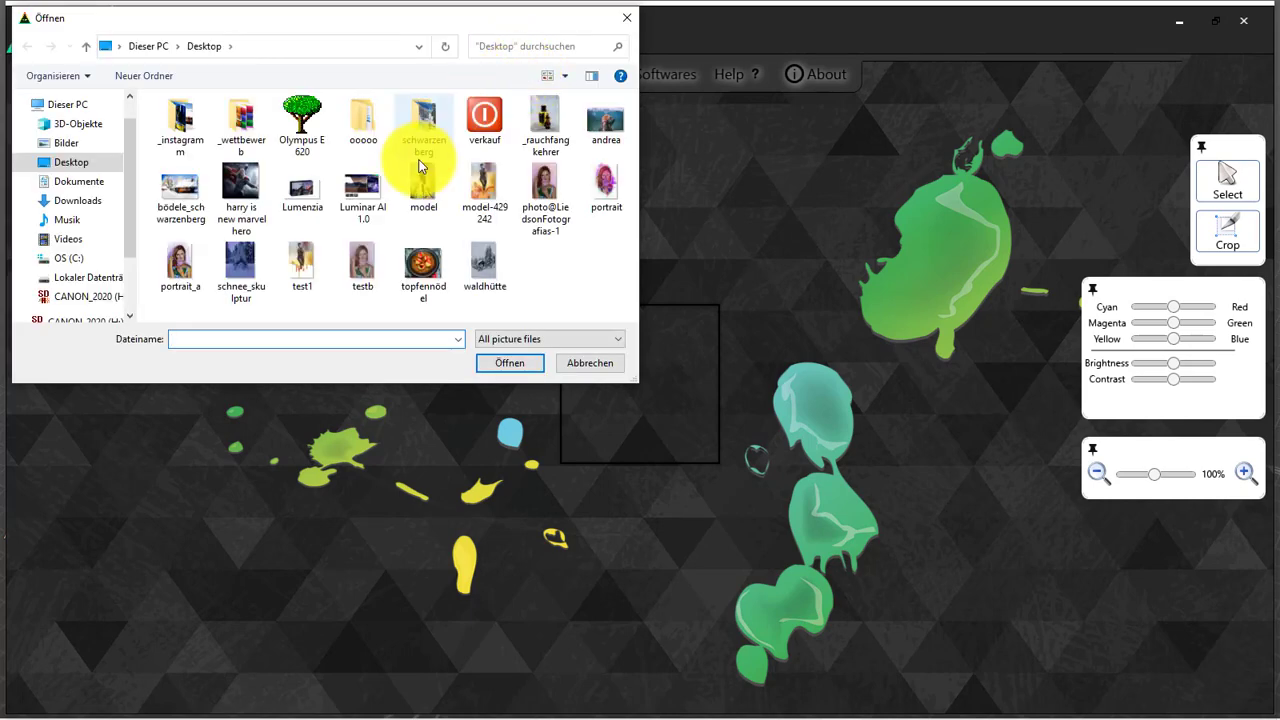
pyautogui.click(68, 143)
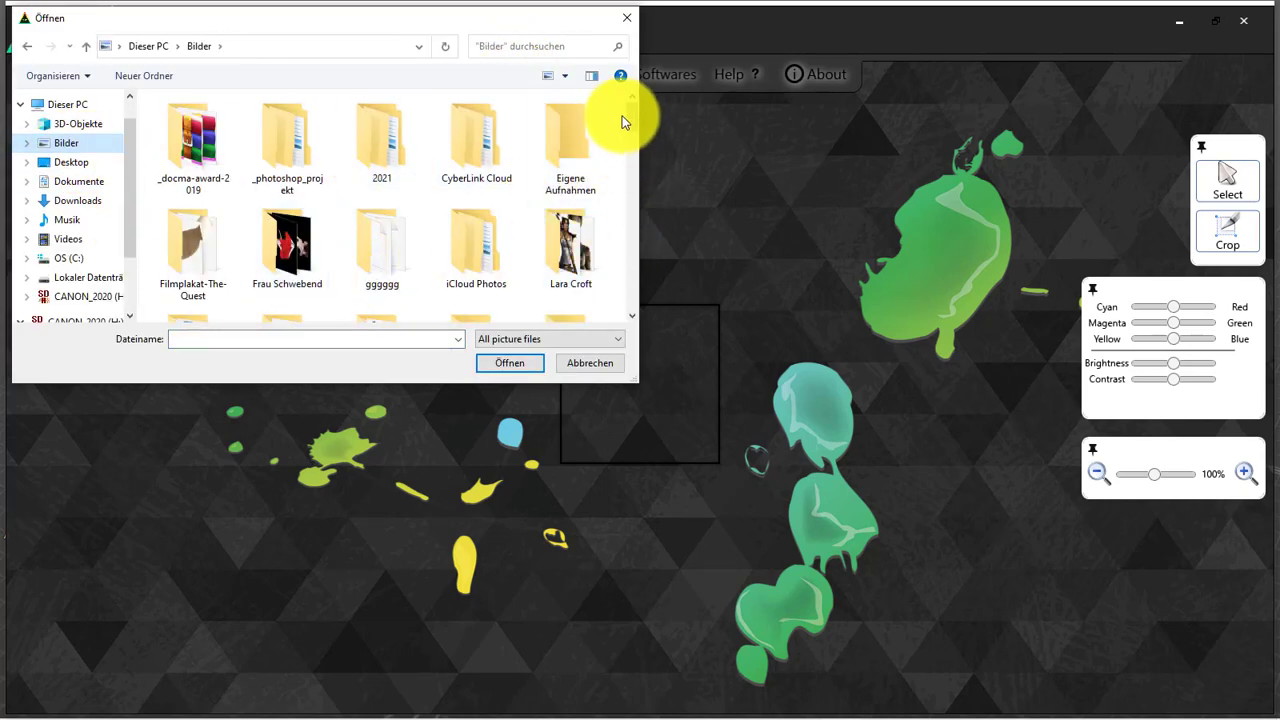
pyautogui.scroll(-2, 632, 125)
pyautogui.scroll(-2, 633, 135)
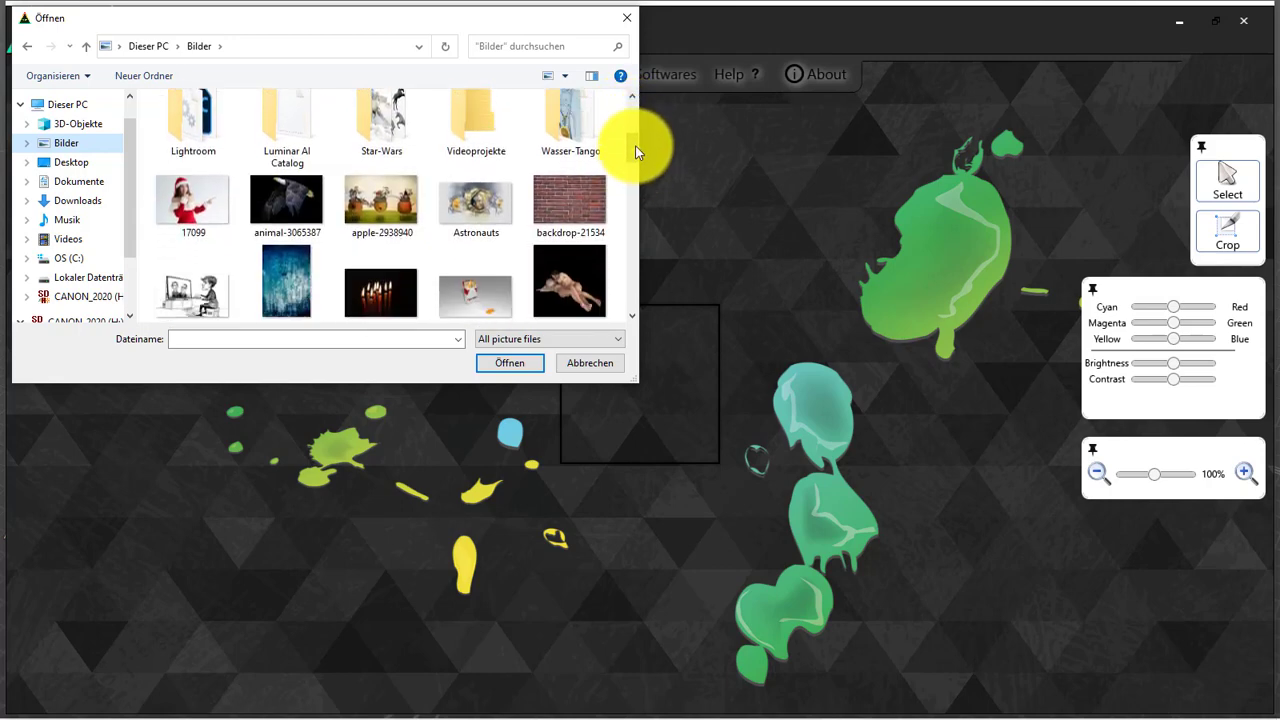
pyautogui.moveTo(635, 145); pyautogui.dragTo(639, 266)
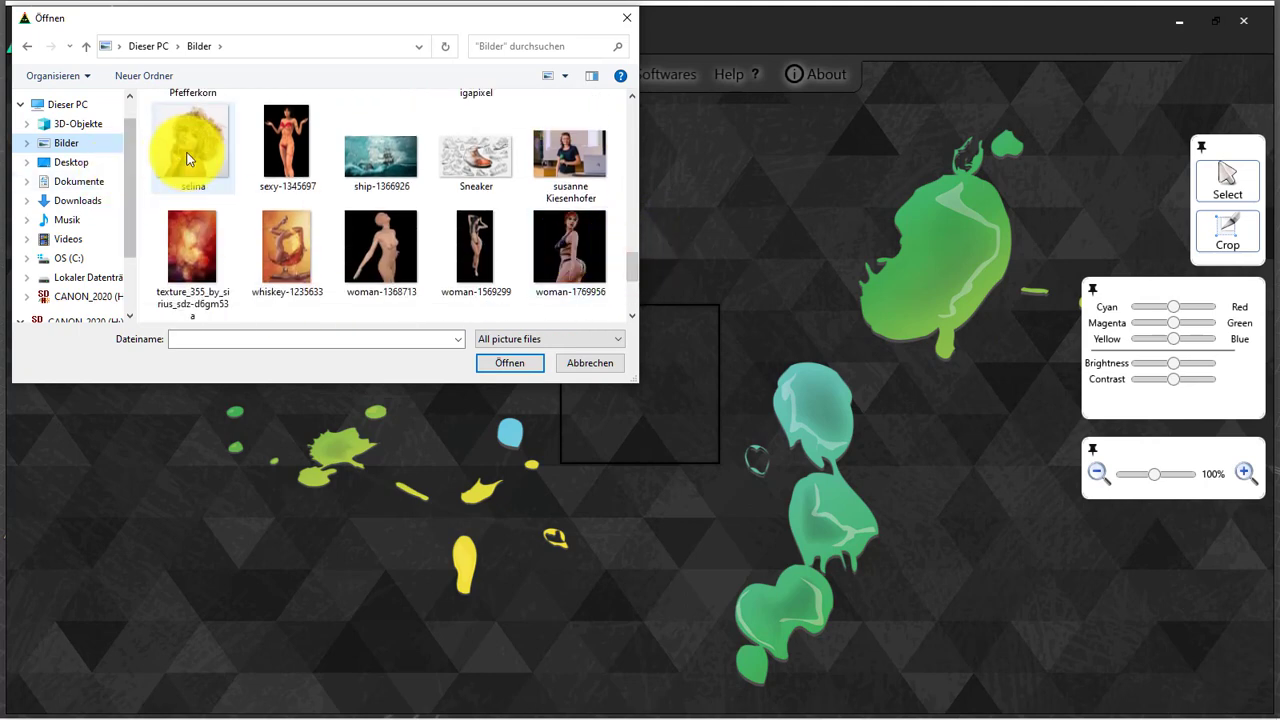
pyautogui.click(187, 159)
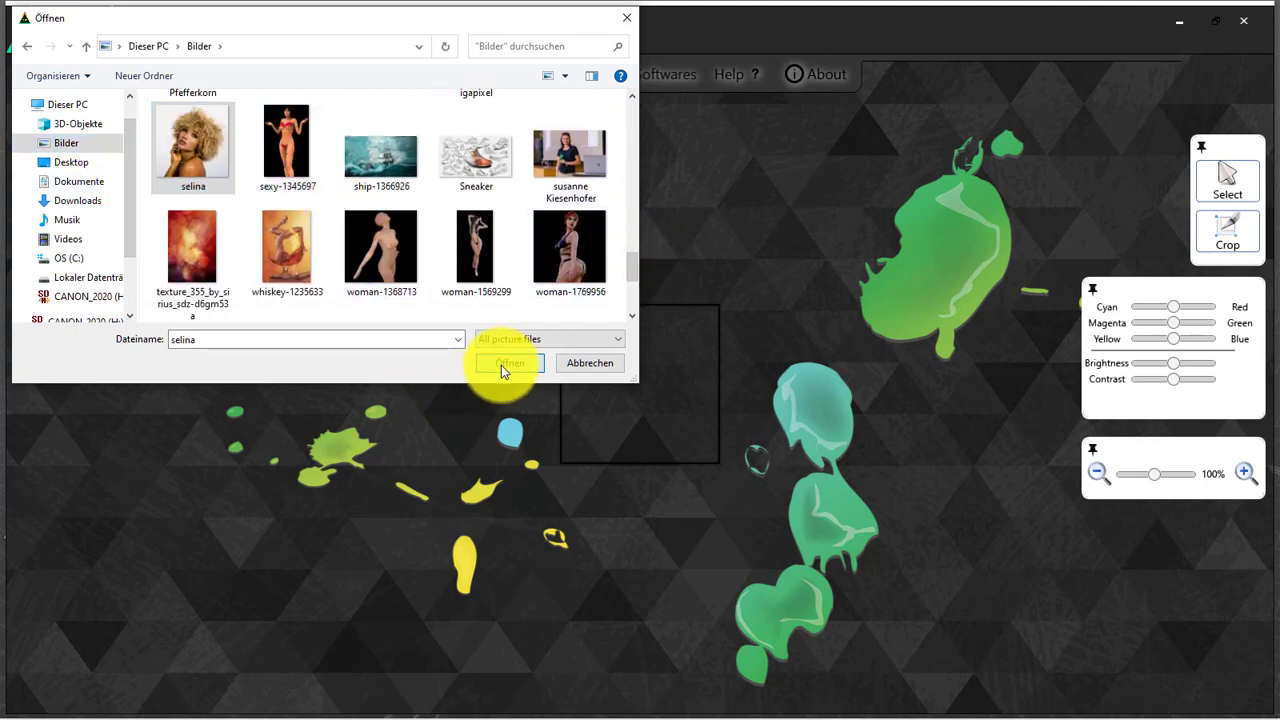
pyautogui.click(505, 364)
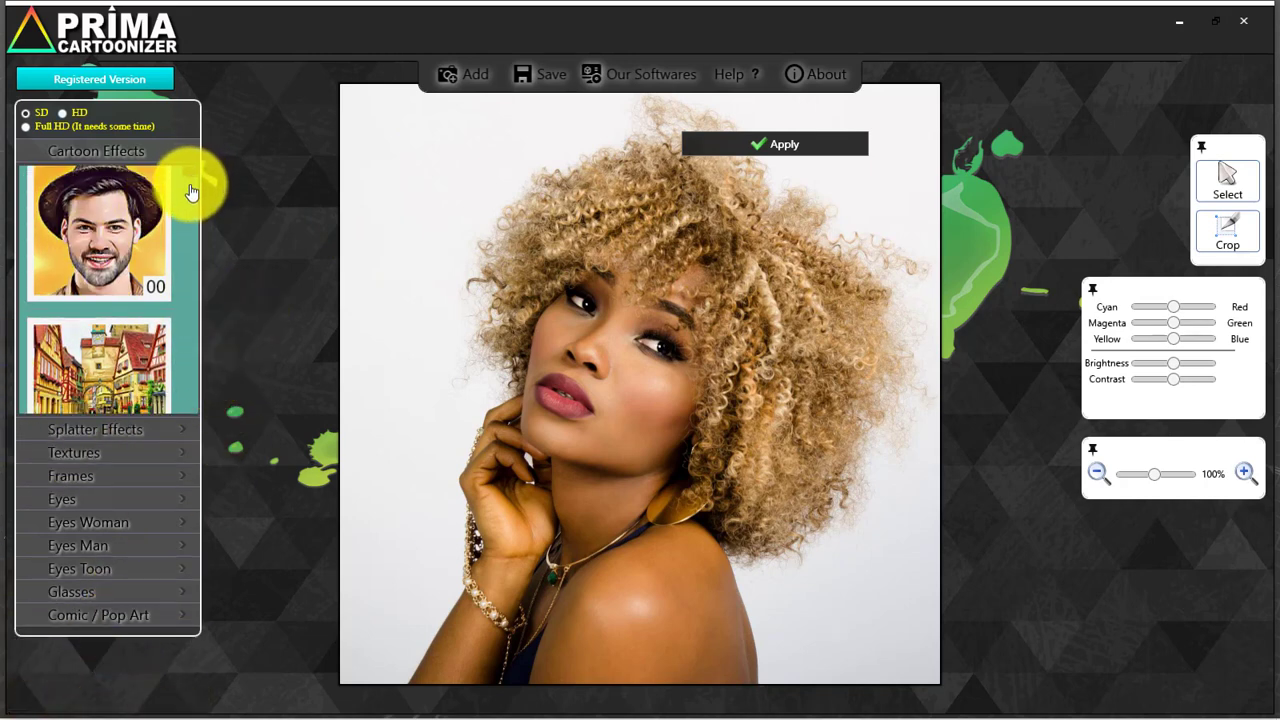
# Step: Scroll down through the effect preset thumbnails
pyautogui.scroll(-5, 190, 190)
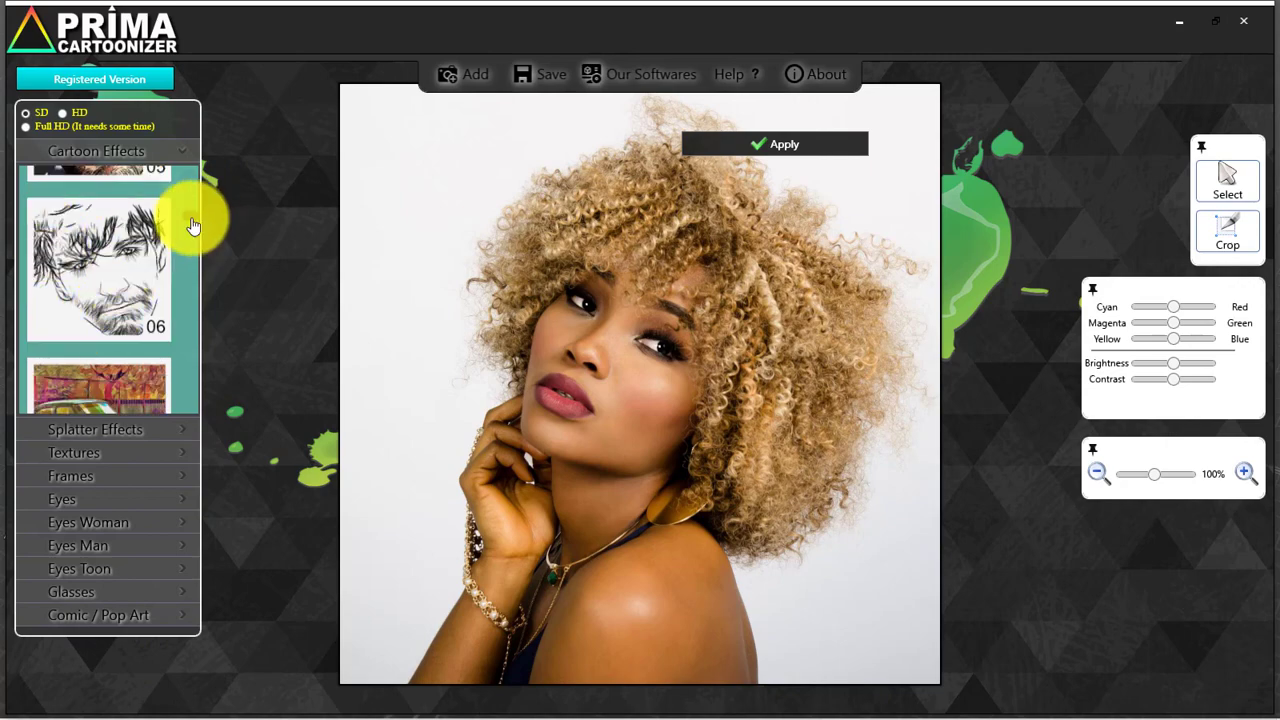
pyautogui.scroll(-3, 188, 245)
pyautogui.scroll(-3, 188, 265)
pyautogui.scroll(-2, 188, 282)
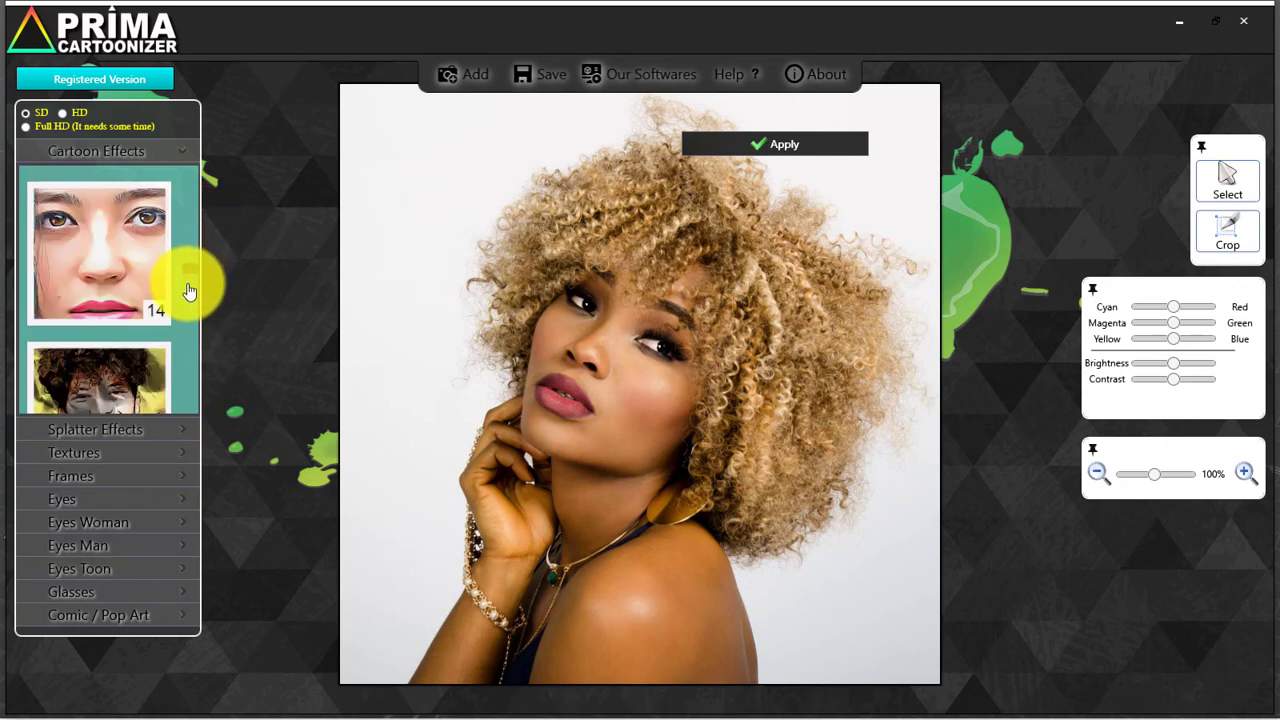
pyautogui.scroll(-2, 186, 292)
pyautogui.scroll(-1, 165, 305)
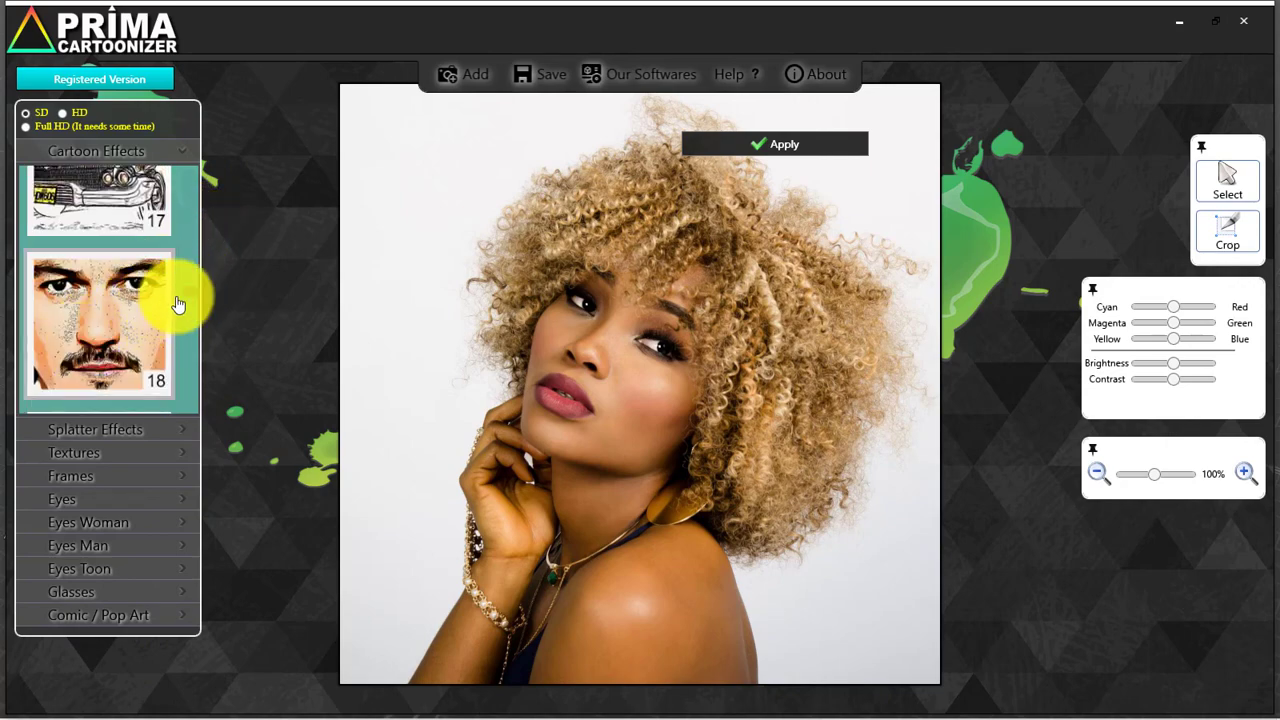
pyautogui.scroll(-3, 191, 305)
pyautogui.scroll(-3, 192, 345)
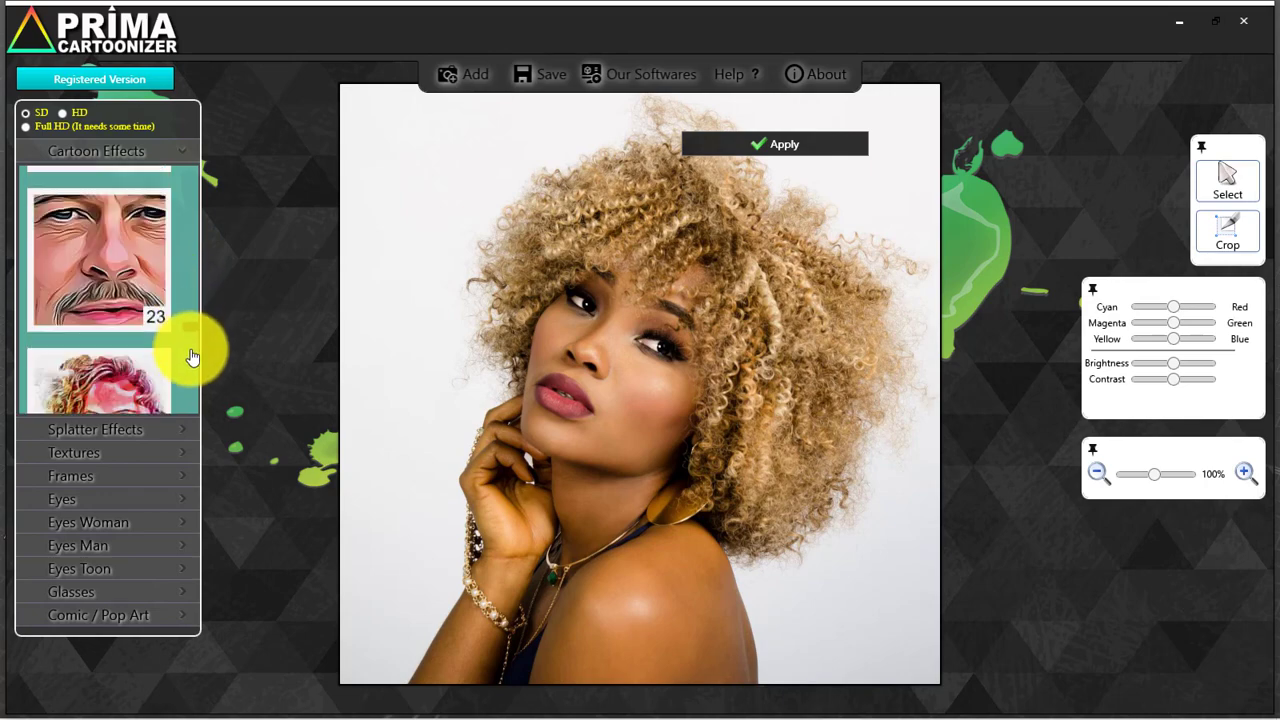
pyautogui.scroll(-2, 194, 360)
pyautogui.scroll(-2, 191, 372)
pyautogui.scroll(-3, 187, 388)
pyautogui.scroll(-3, 188, 396)
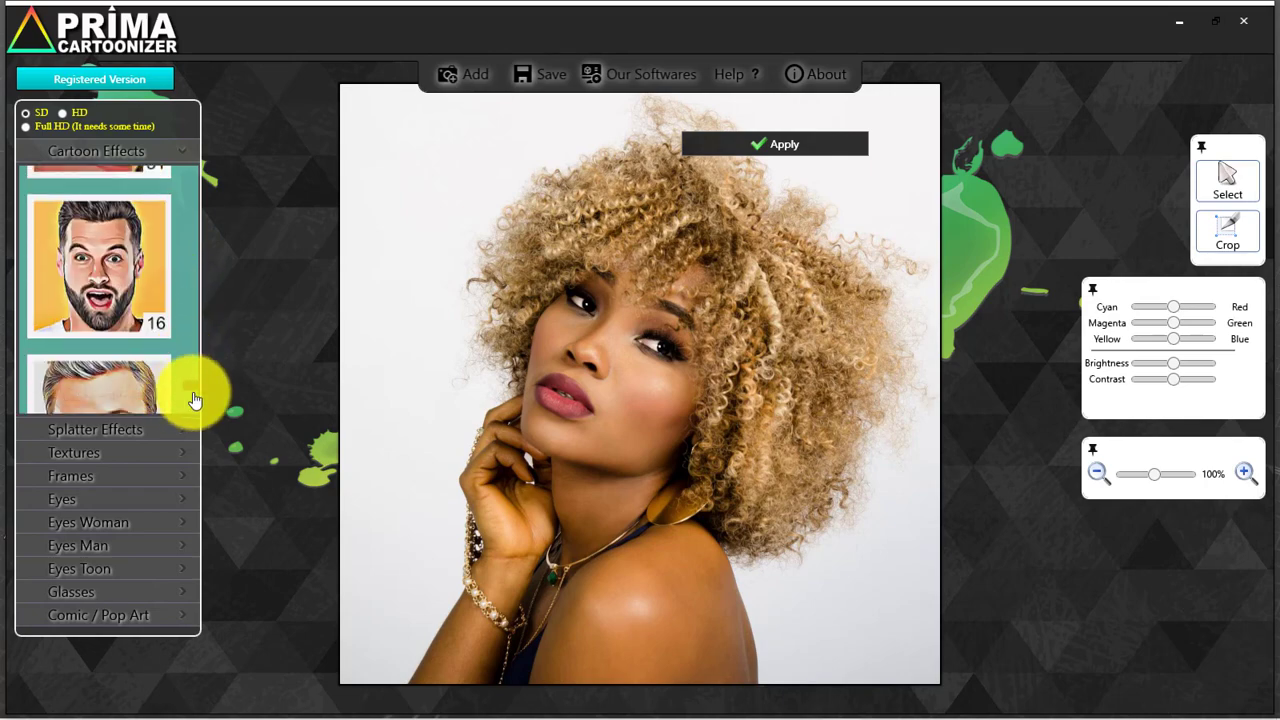
# Step: Show the Splatter Effects category and scroll through its presets
pyautogui.click(143, 432)
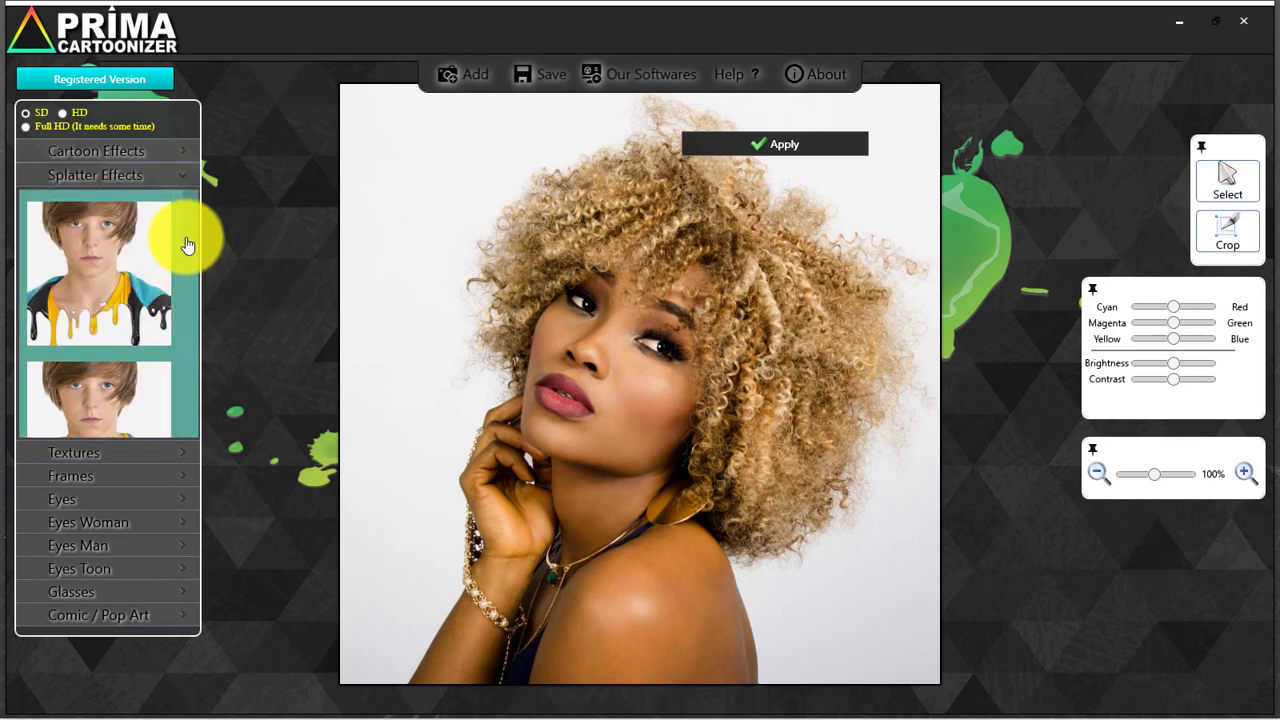
pyautogui.scroll(-2, 186, 270)
pyautogui.scroll(-1, 186, 305)
pyautogui.scroll(-1, 184, 335)
pyautogui.scroll(-2, 183, 366)
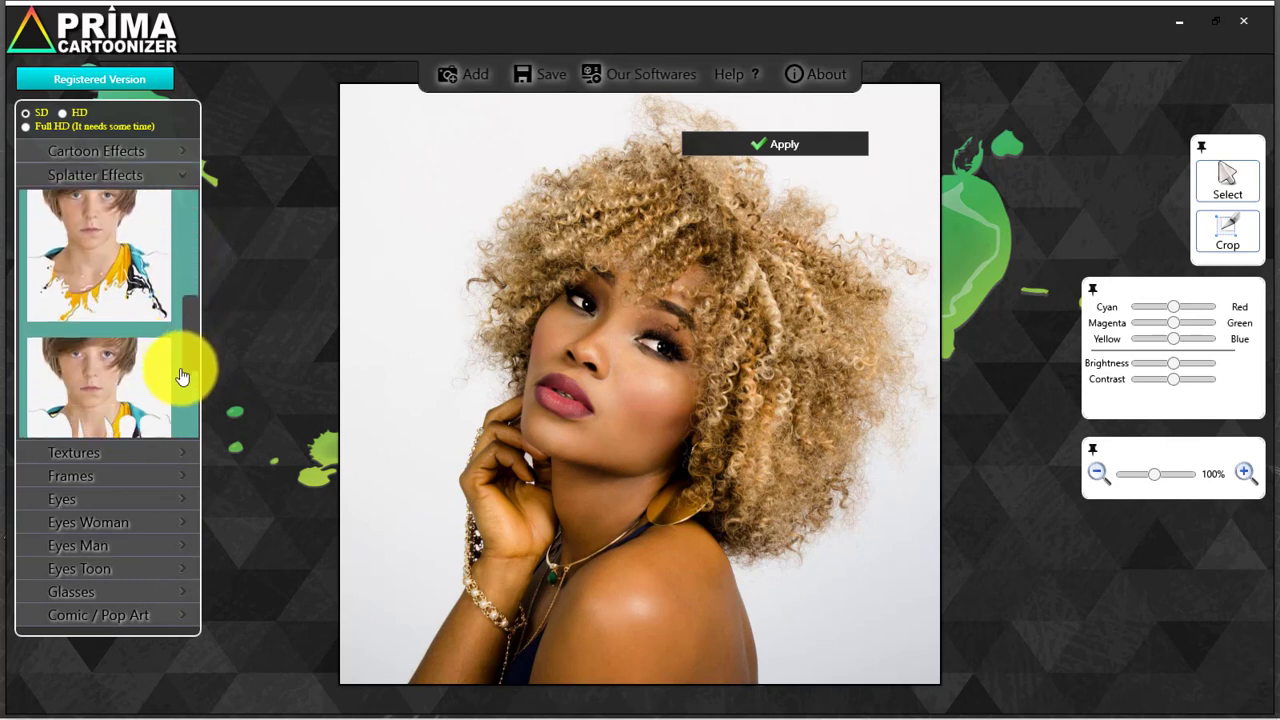
pyautogui.scroll(-2, 183, 391)
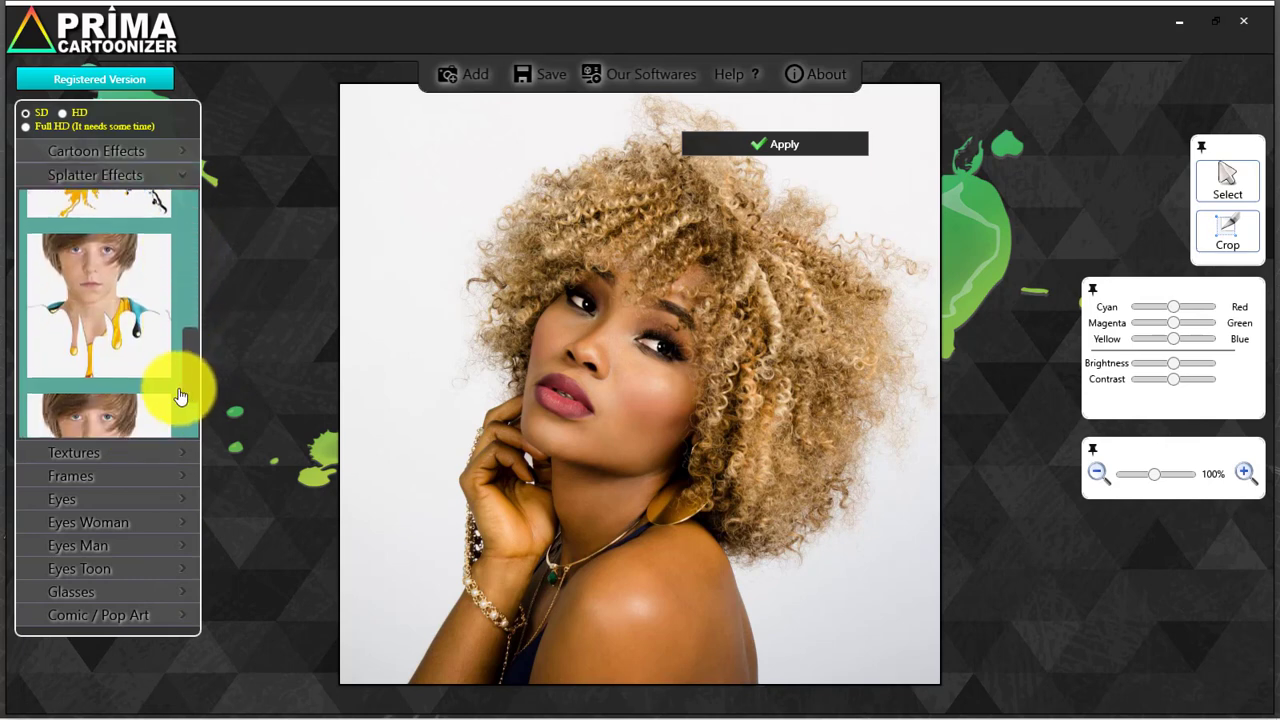
# Step: Show the Textures category and scroll through the texture thumbnails
pyautogui.click(124, 453)
pyautogui.scroll(-1, 194, 371)
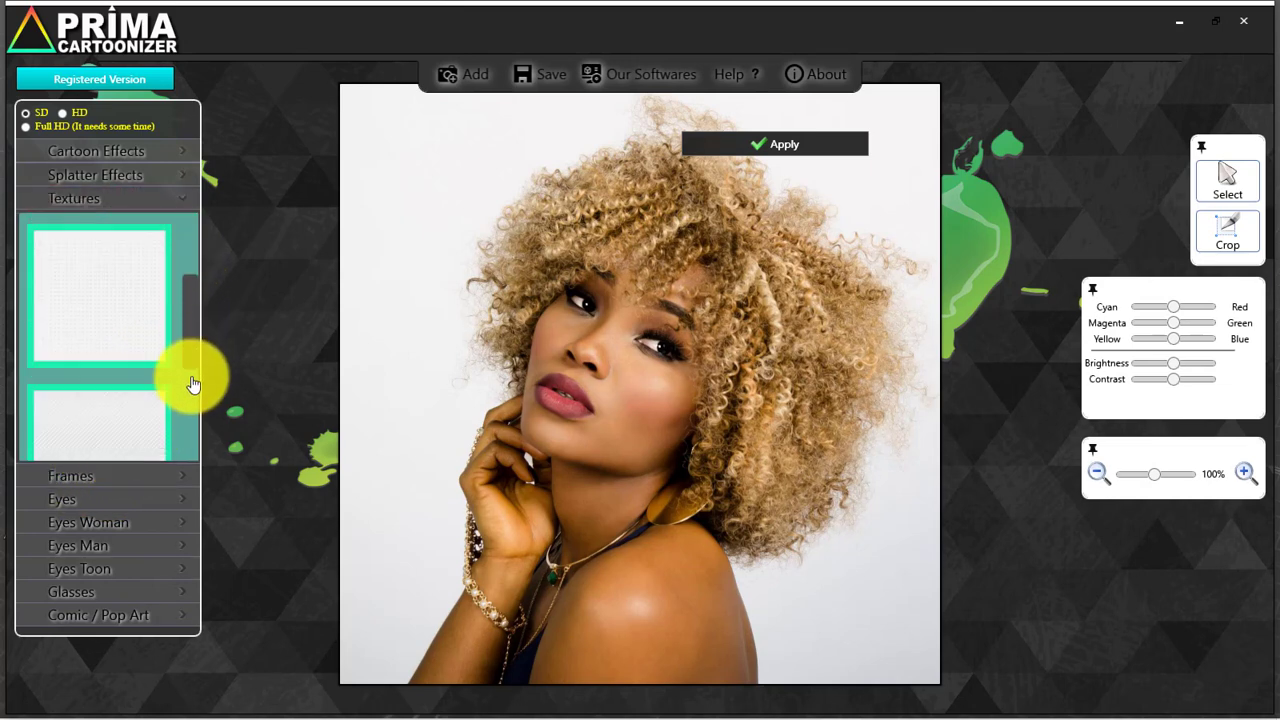
pyautogui.scroll(-1, 194, 417)
pyautogui.scroll(-1, 194, 449)
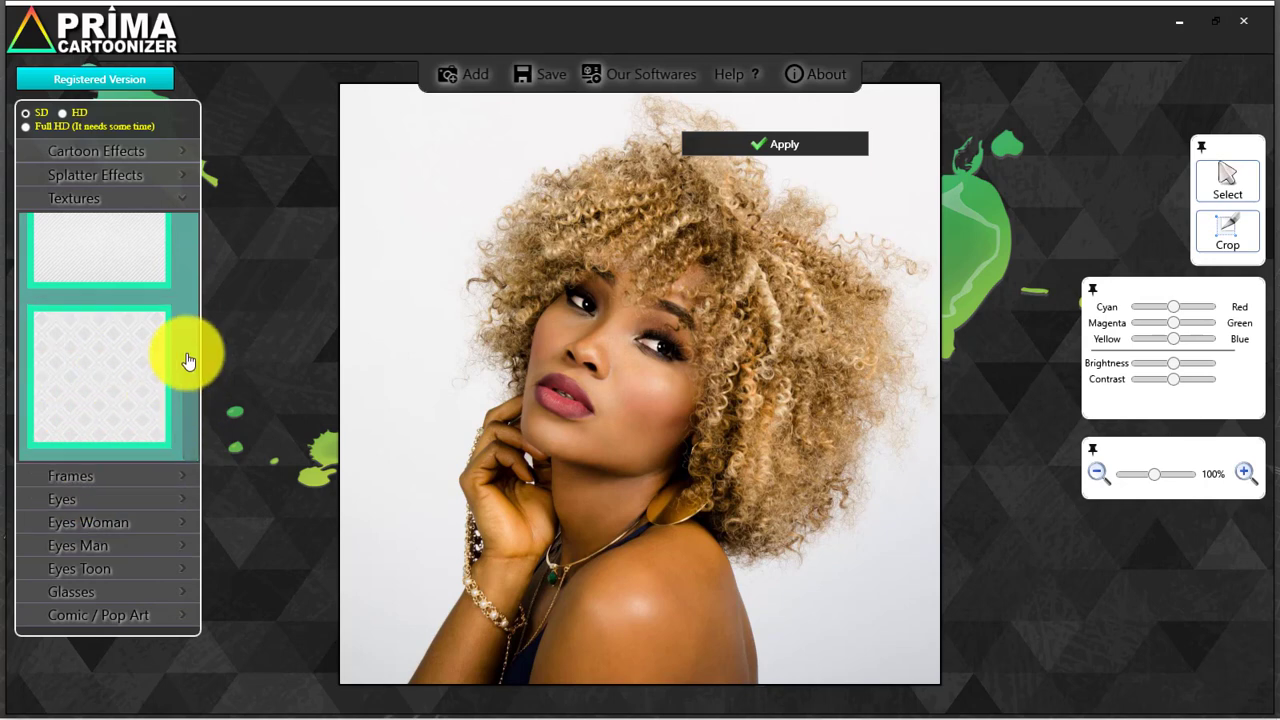
pyautogui.moveTo(100, 330)
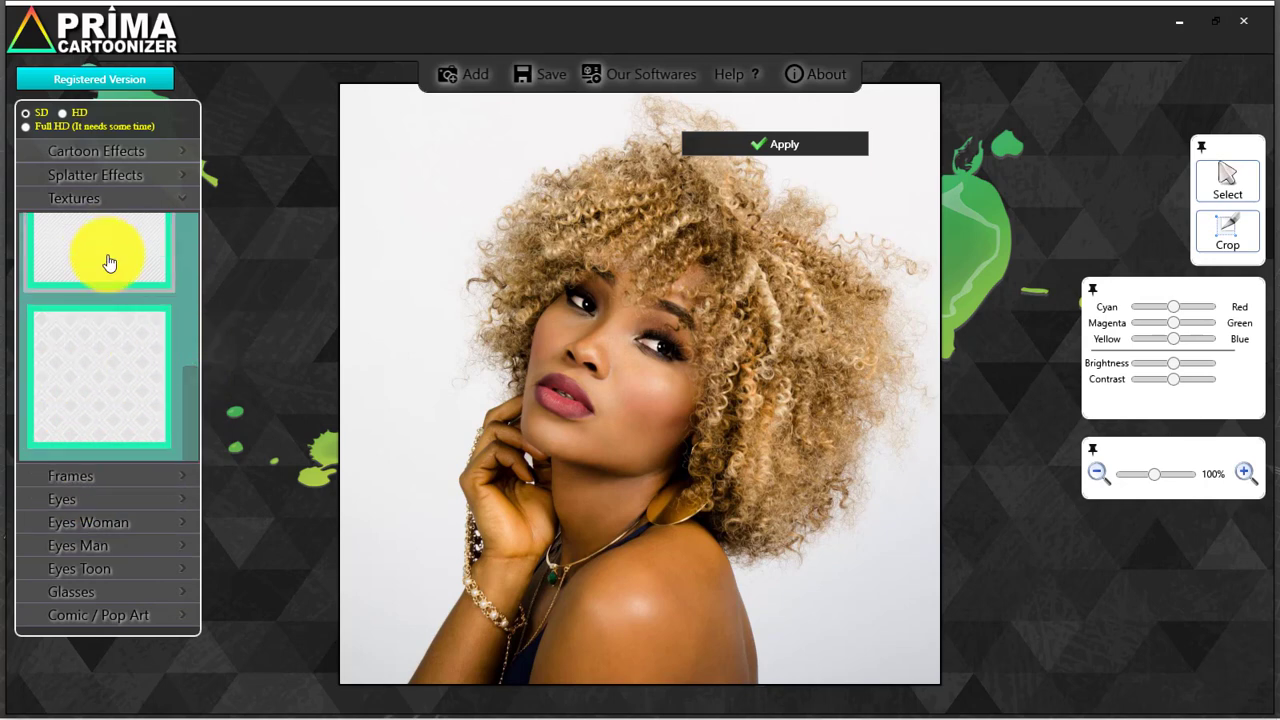
# Step: Apply a texture overlay to the portrait and browse the Frames styles
pyautogui.click(110, 262)
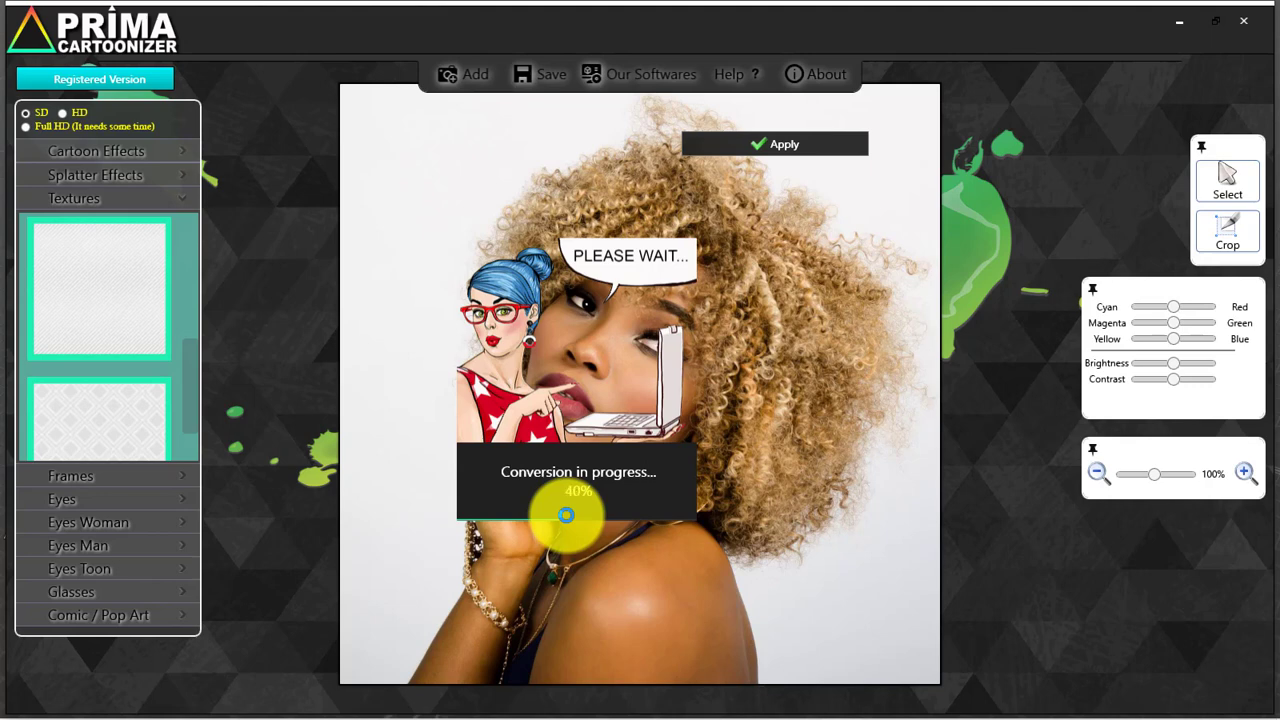
pyautogui.click(77, 486)
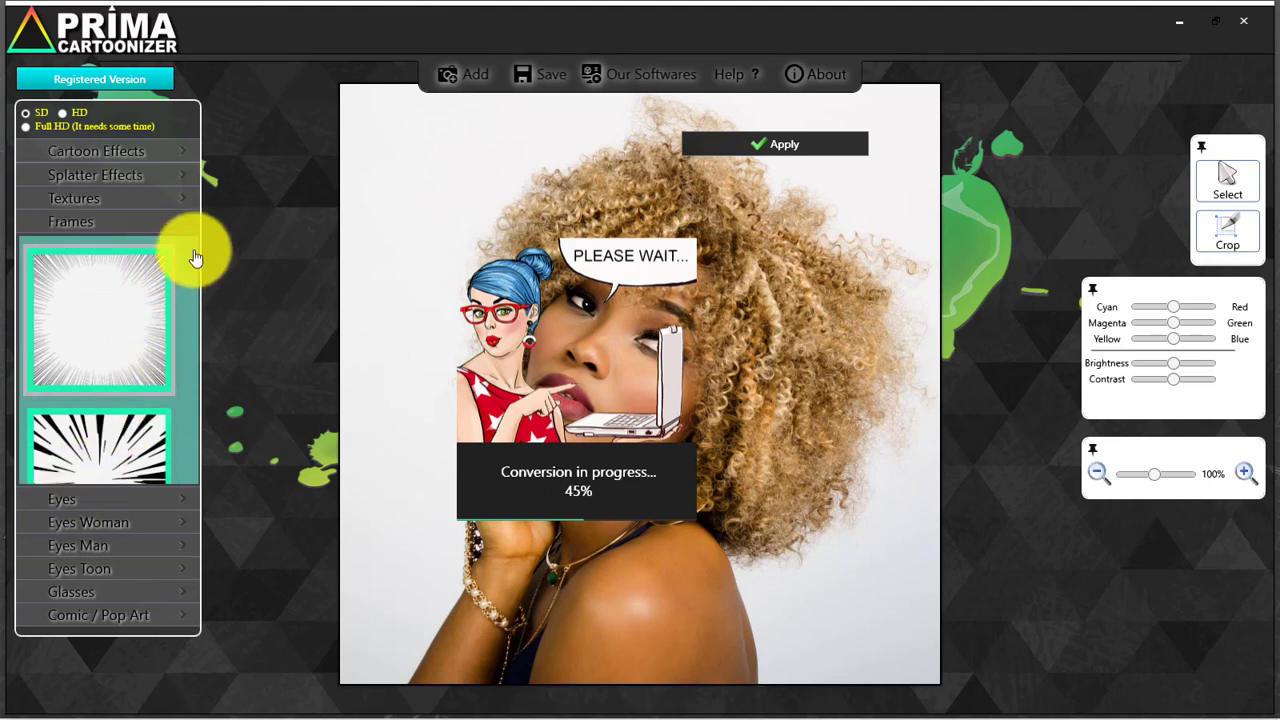
pyautogui.scroll(-3, 195, 300)
pyautogui.scroll(-3, 200, 423)
pyautogui.scroll(-3, 200, 423)
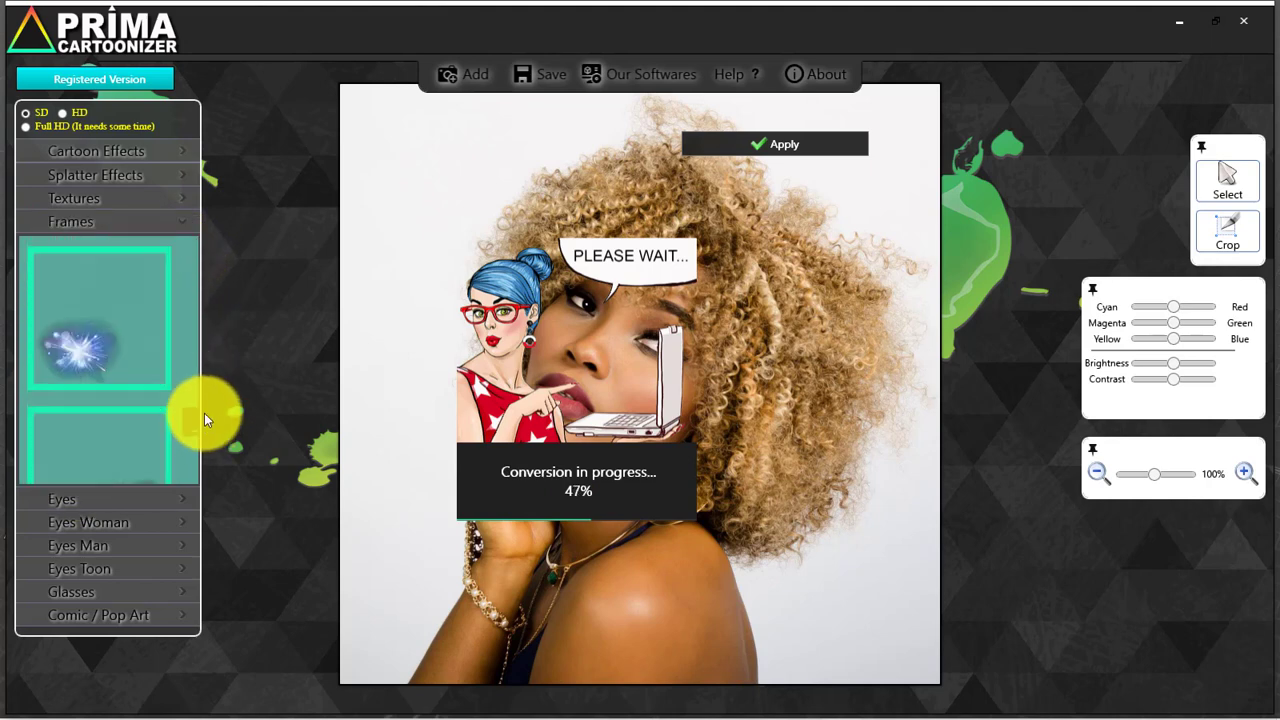
# Step: Browse the Eyes, Eyes Woman, Eyes Man and Eyes Toon categories
pyautogui.click(60, 500)
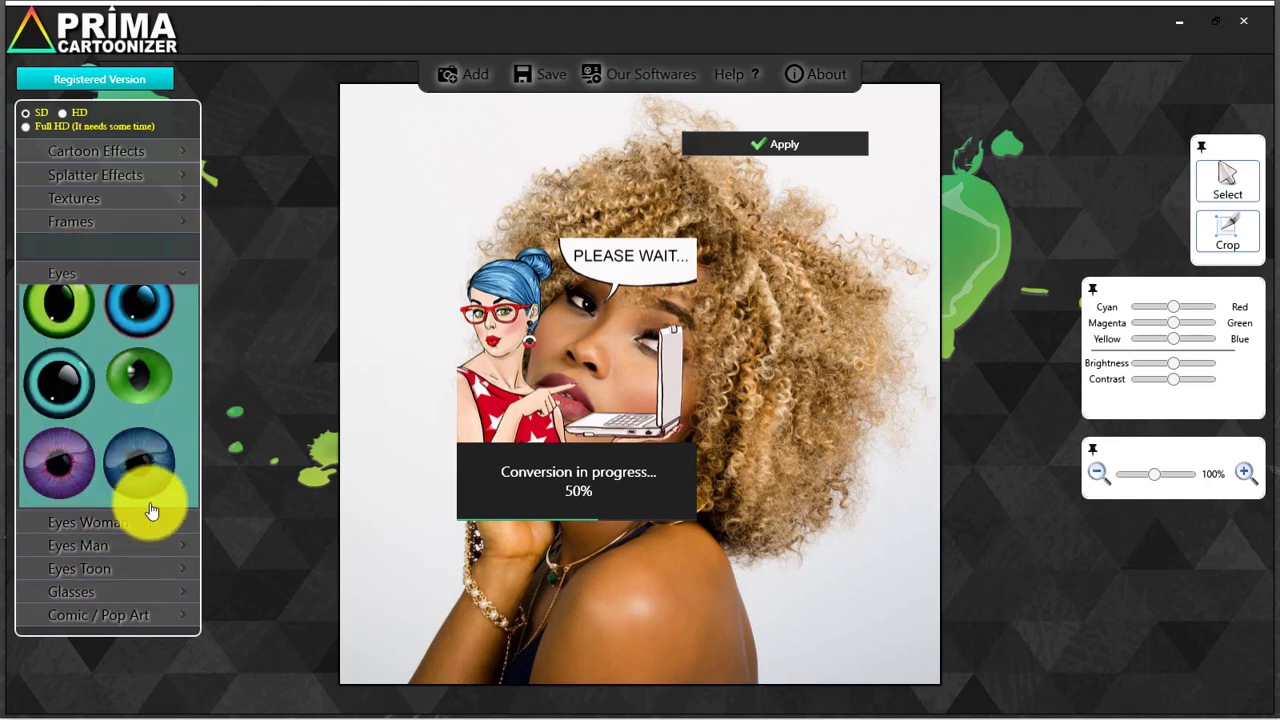
pyautogui.moveTo(185, 272); pyautogui.dragTo(193, 441)
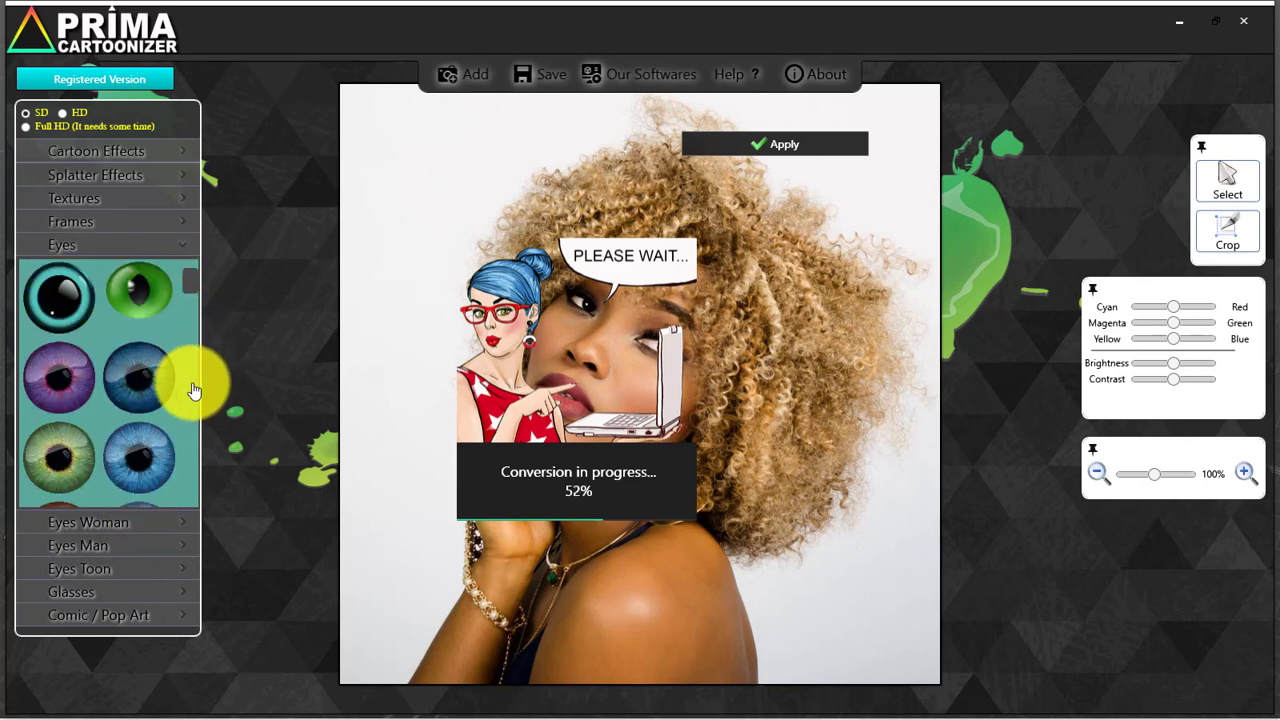
pyautogui.click(137, 525)
pyautogui.moveTo(189, 294); pyautogui.dragTo(190, 454)
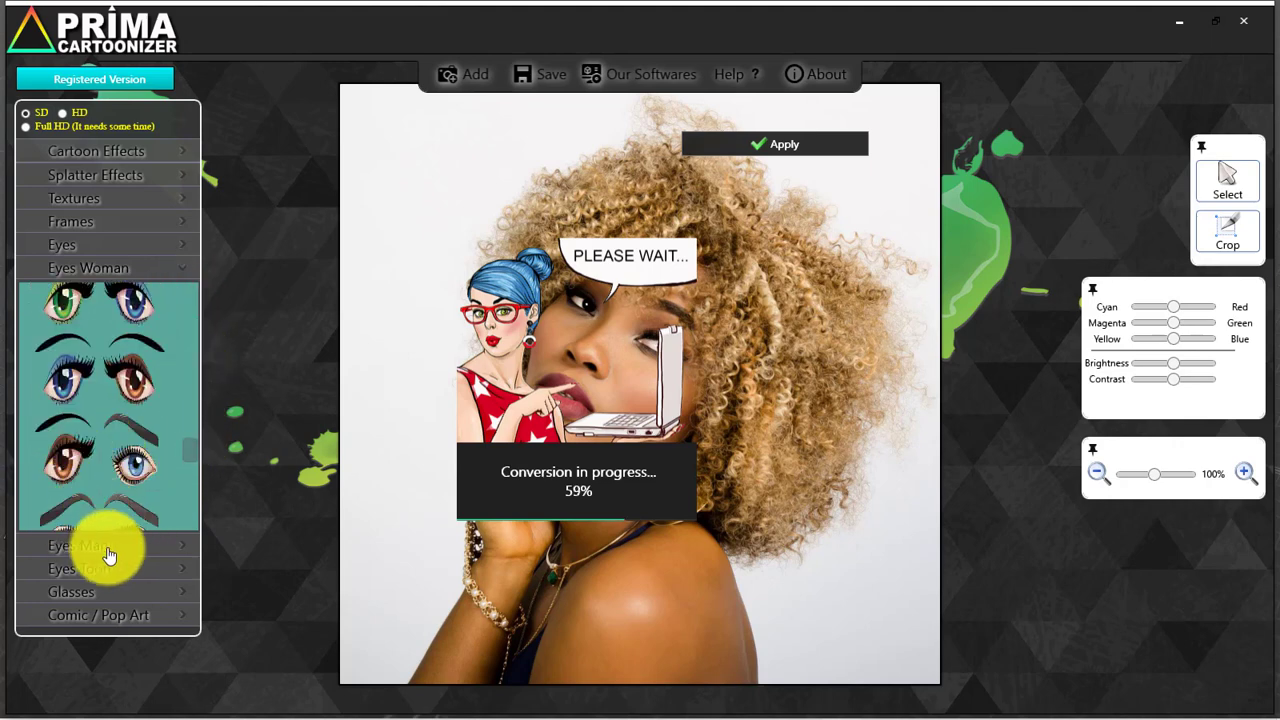
pyautogui.click(215, 548)
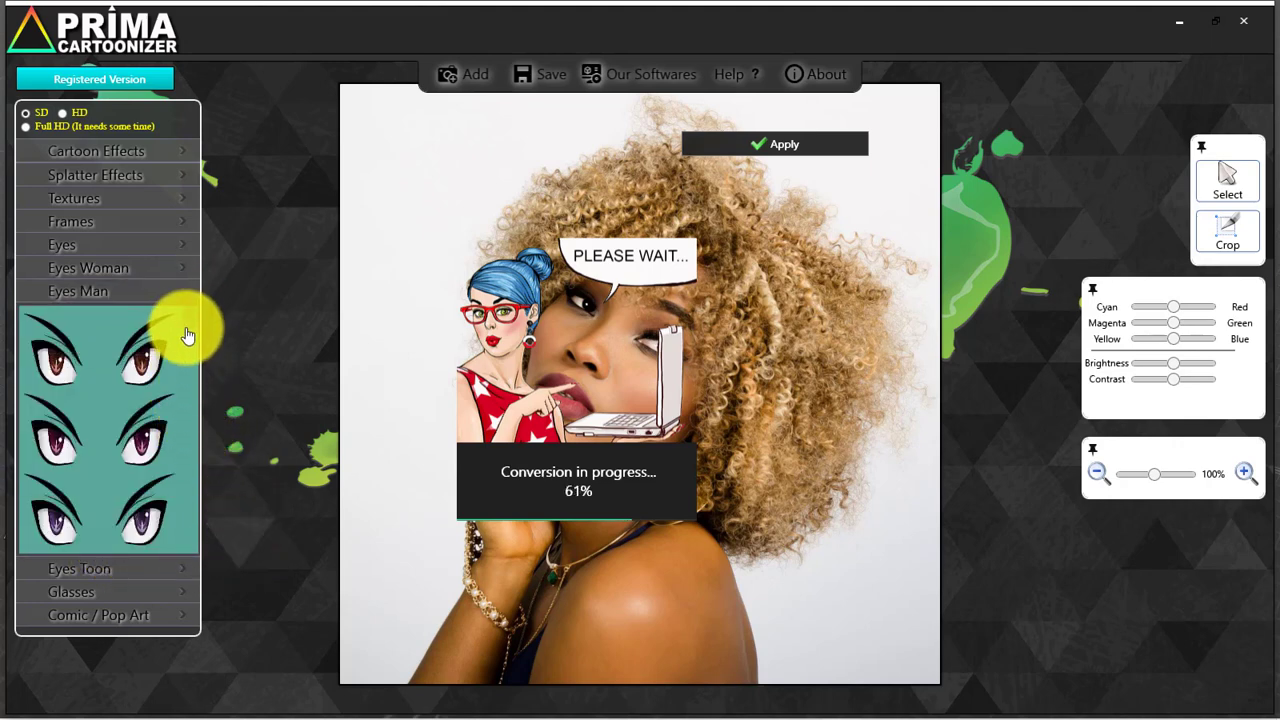
pyautogui.moveTo(183, 382); pyautogui.dragTo(180, 543)
pyautogui.click(157, 570)
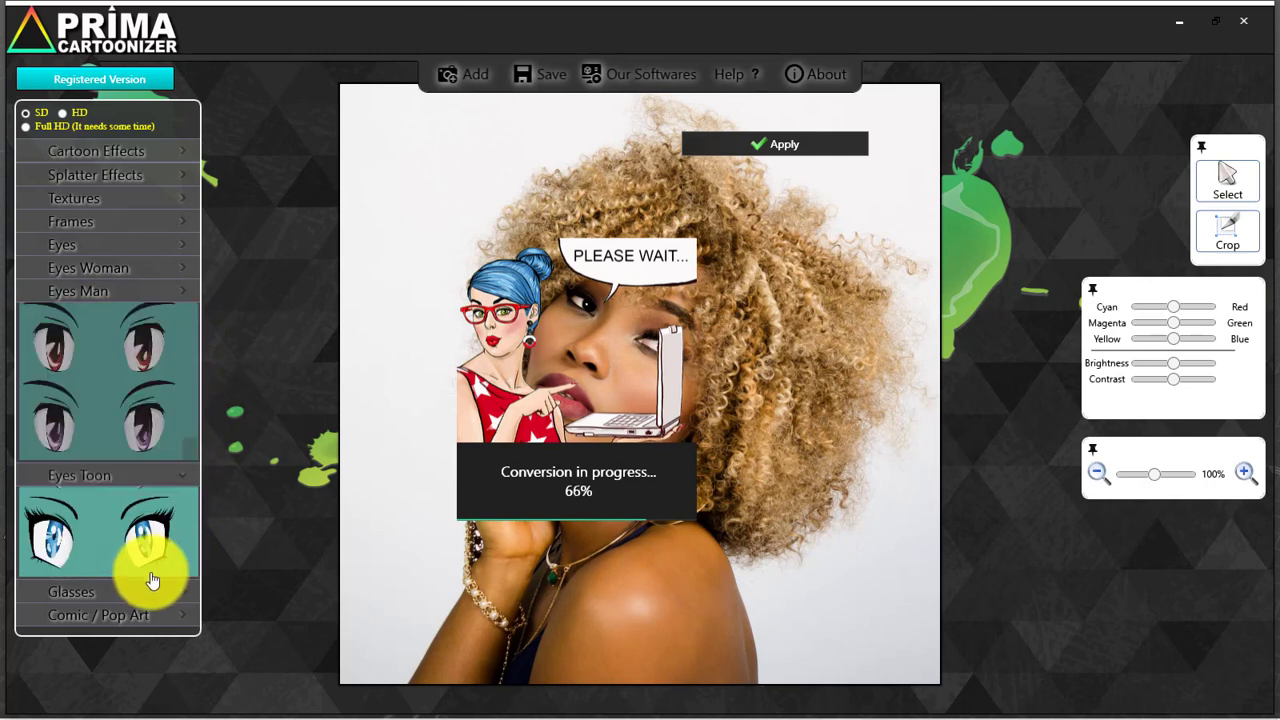
pyautogui.moveTo(191, 371); pyautogui.dragTo(184, 510)
pyautogui.scroll(-1, 184, 510)
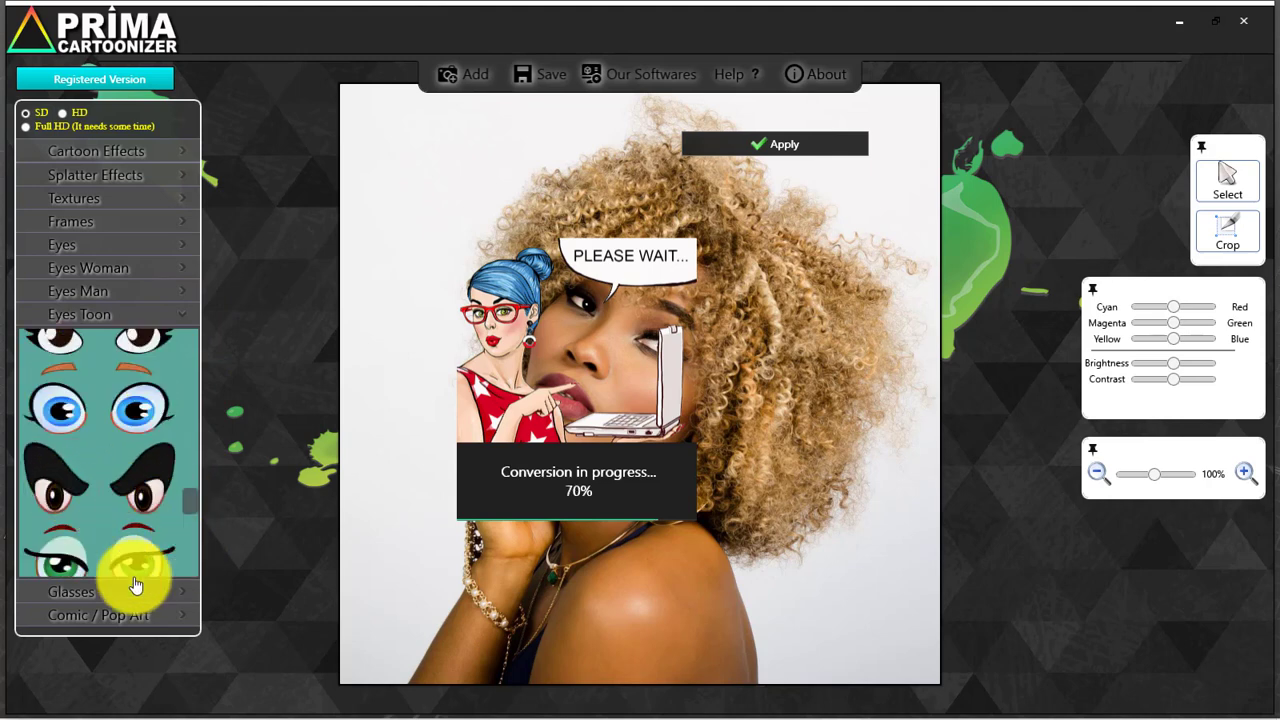
# Step: Browse the Glasses and Comic / Pop Art categories, then return to Cartoon Effects
pyautogui.click(100, 591)
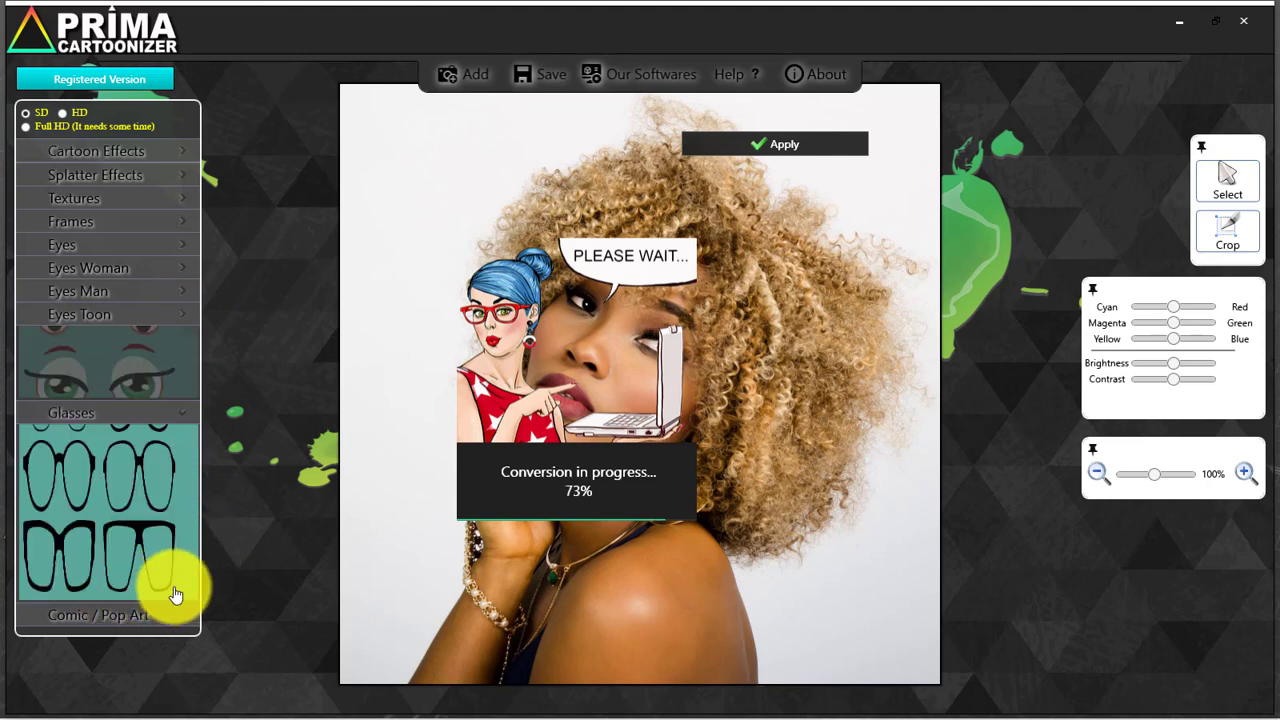
pyautogui.scroll(-5, 171, 520)
pyautogui.scroll(-5, 171, 560)
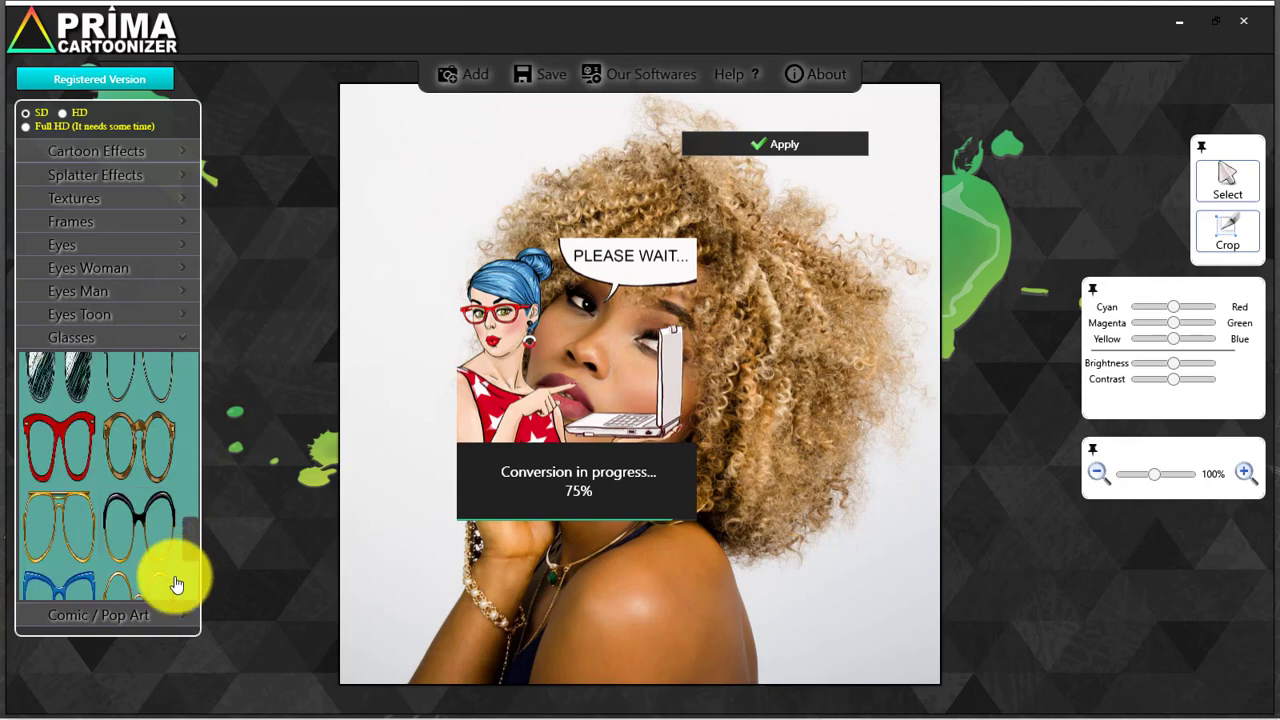
pyautogui.click(146, 616)
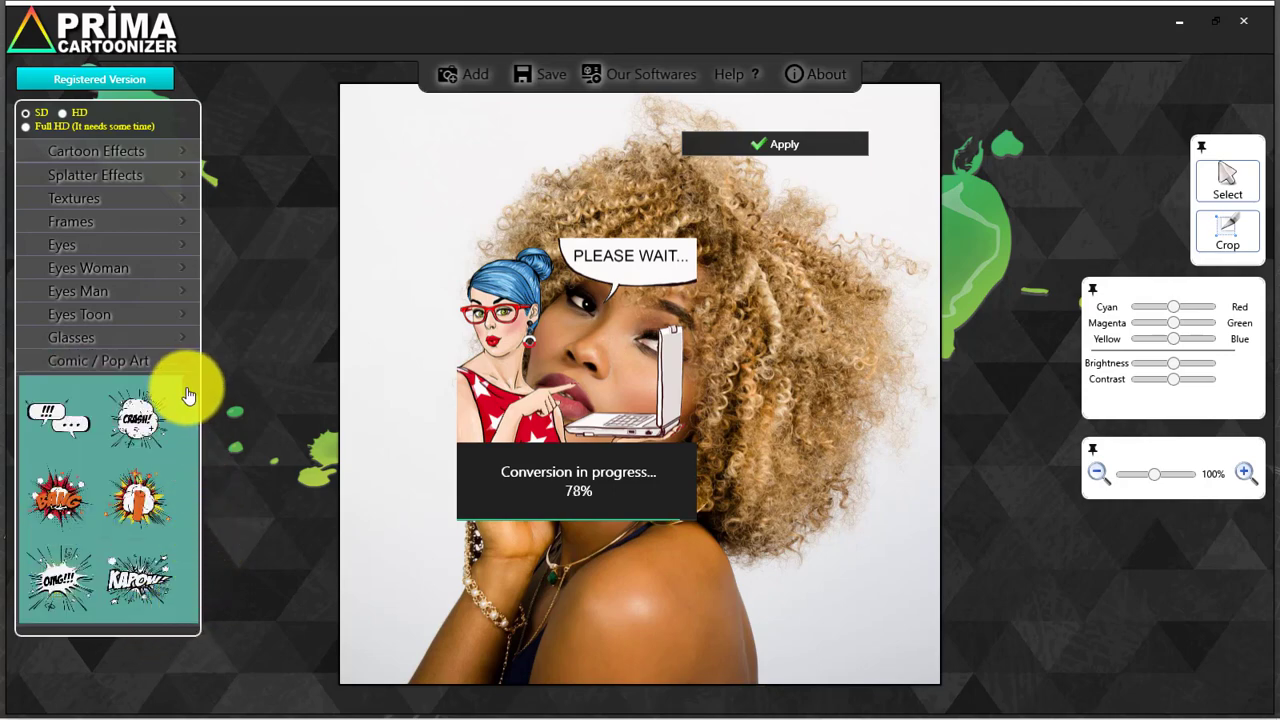
pyautogui.scroll(-1, 191, 499)
pyautogui.scroll(-3, 192, 560)
pyautogui.scroll(-3, 194, 586)
pyautogui.scroll(-2, 194, 586)
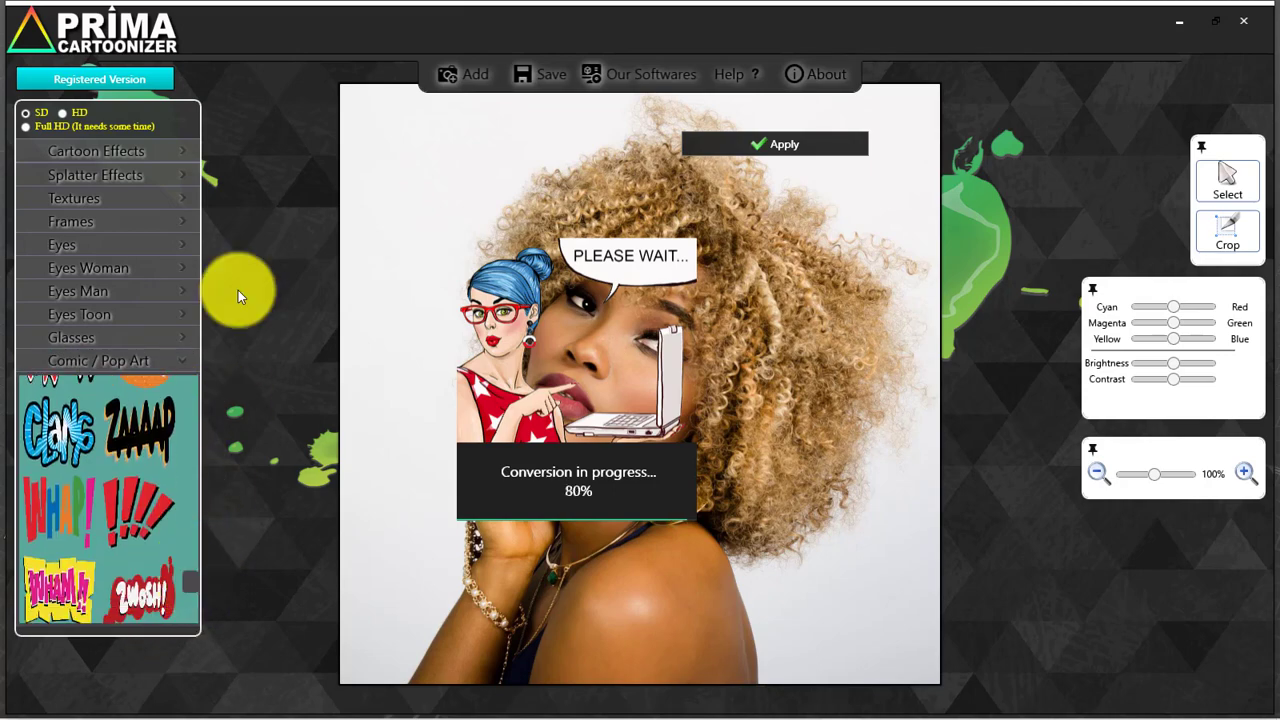
pyautogui.click(129, 154)
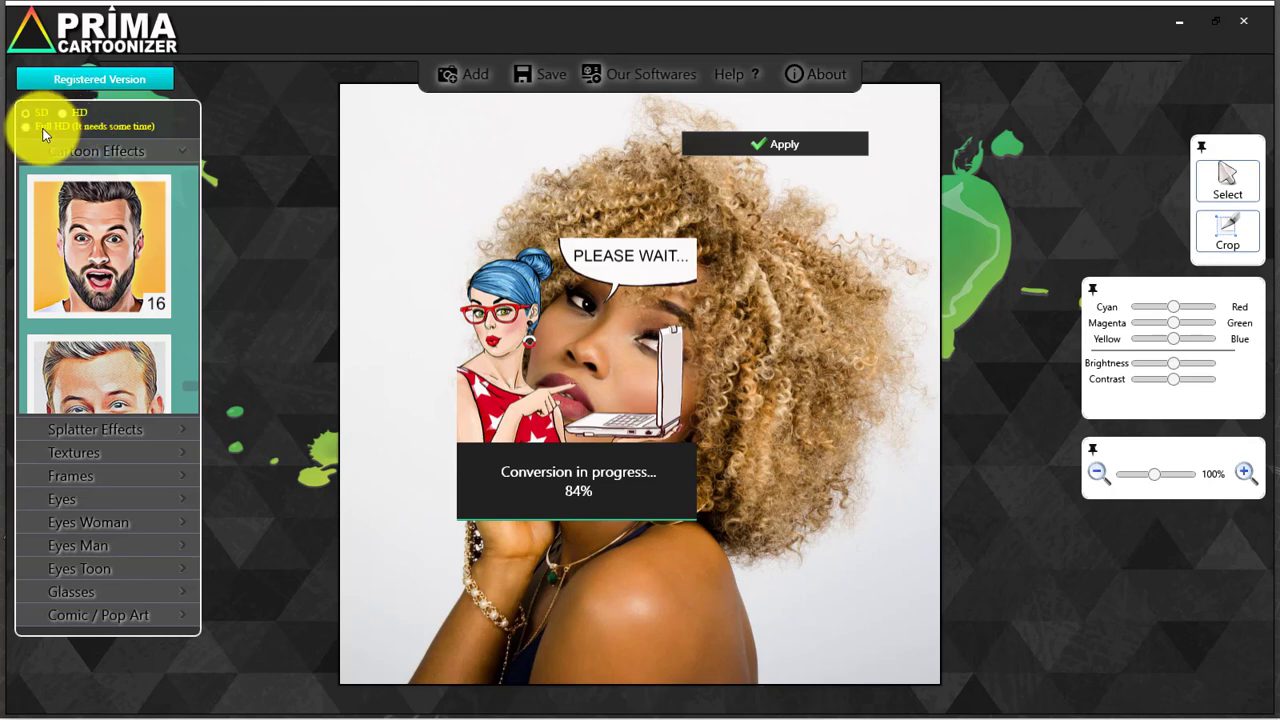
# Step: Select the HD output quality option instead of SD
pyautogui.click(26, 127)
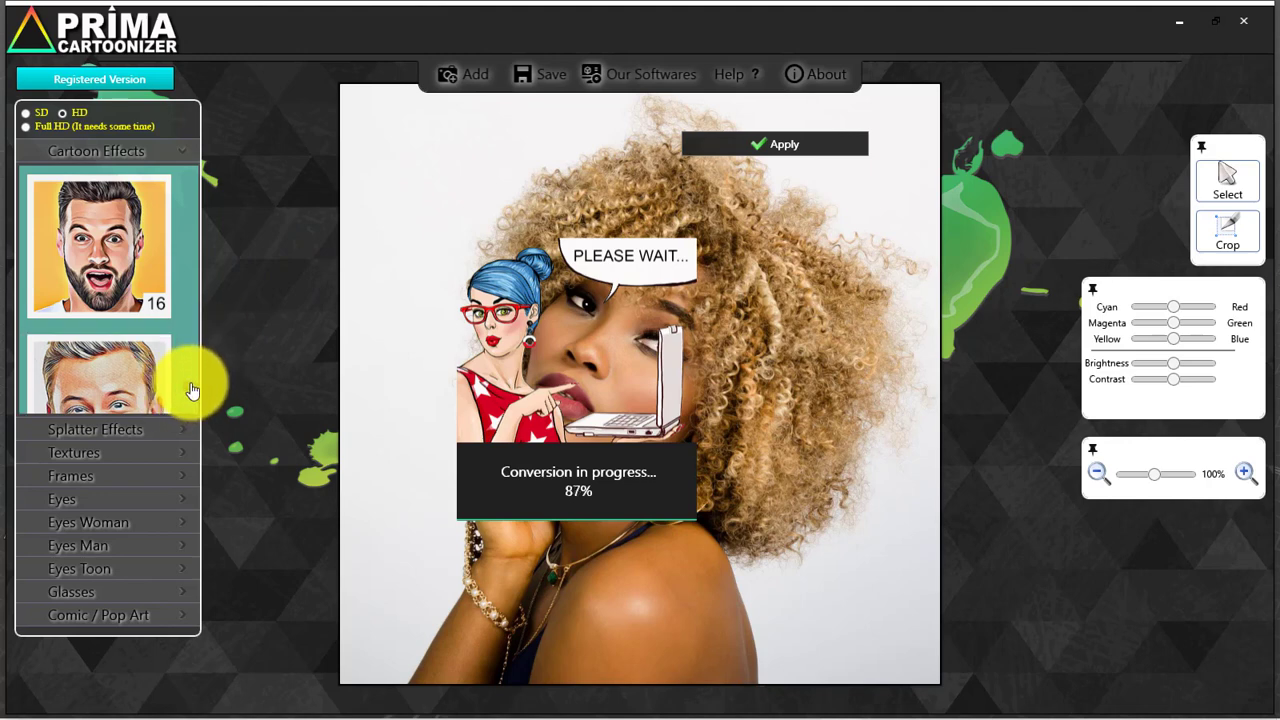
# Step: Scroll through the Cartoon Effects thumbnails while the texture conversion finishes
pyautogui.scroll(-1, 193, 389)
pyautogui.scroll(-1, 193, 392)
pyautogui.scroll(-1, 193, 398)
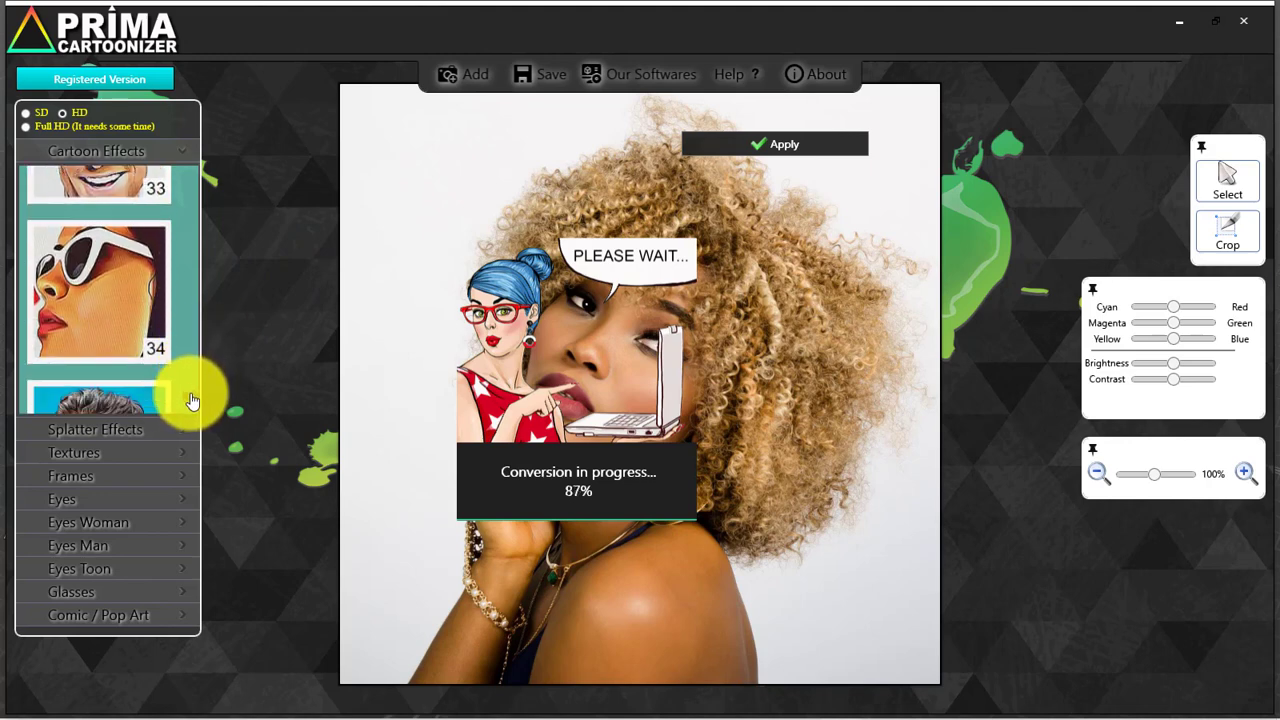
pyautogui.scroll(-2, 193, 405)
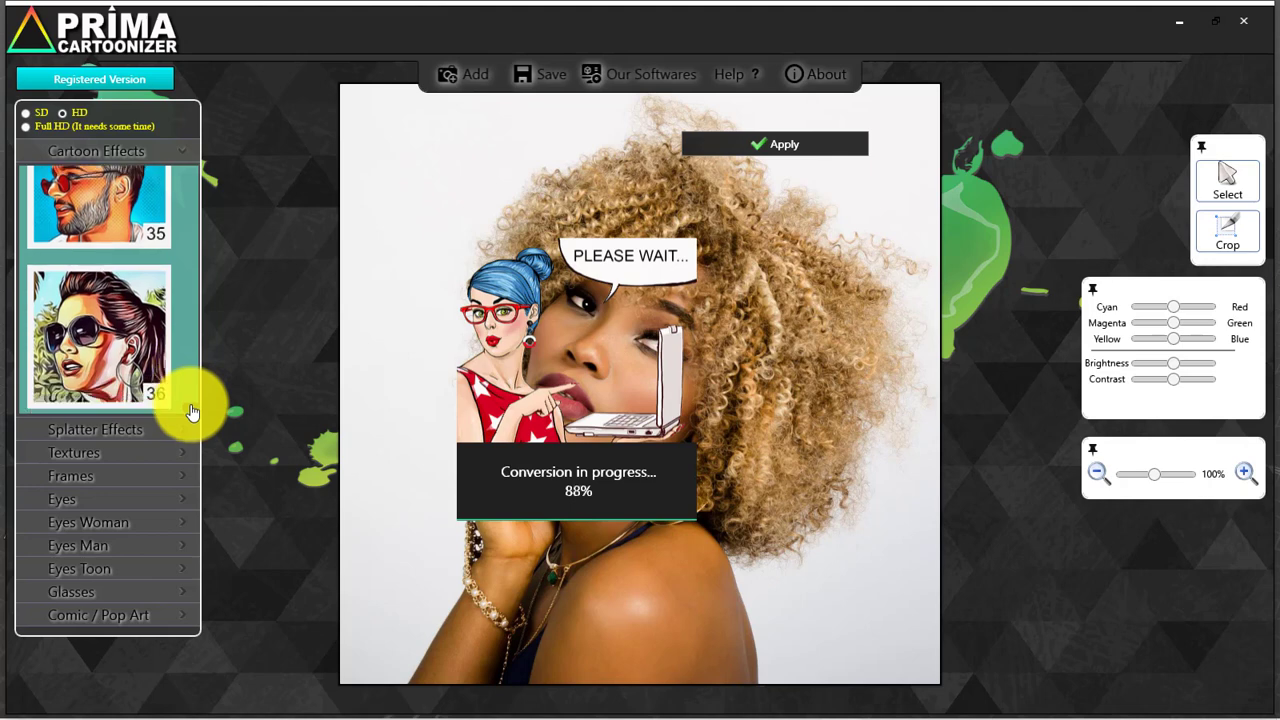
pyautogui.scroll(1, 192, 396)
pyautogui.scroll(2, 190, 391)
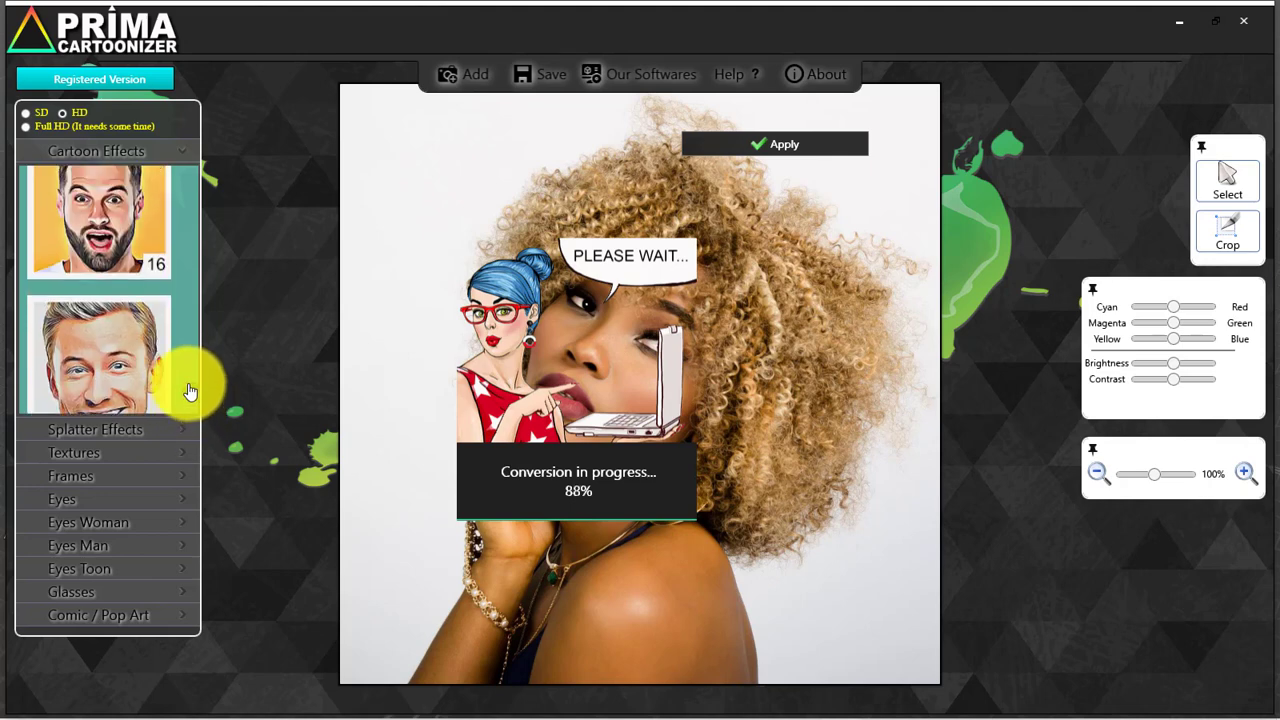
pyautogui.scroll(-1, 191, 393)
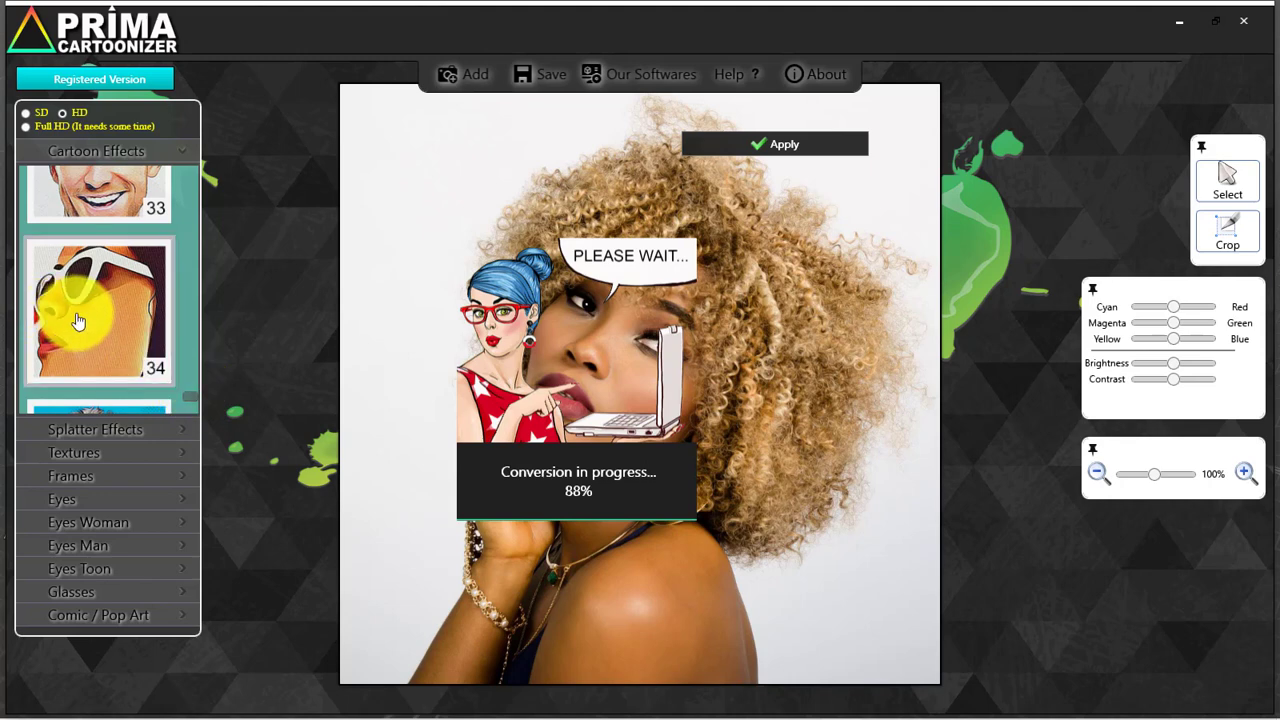
pyautogui.moveTo(98, 311)
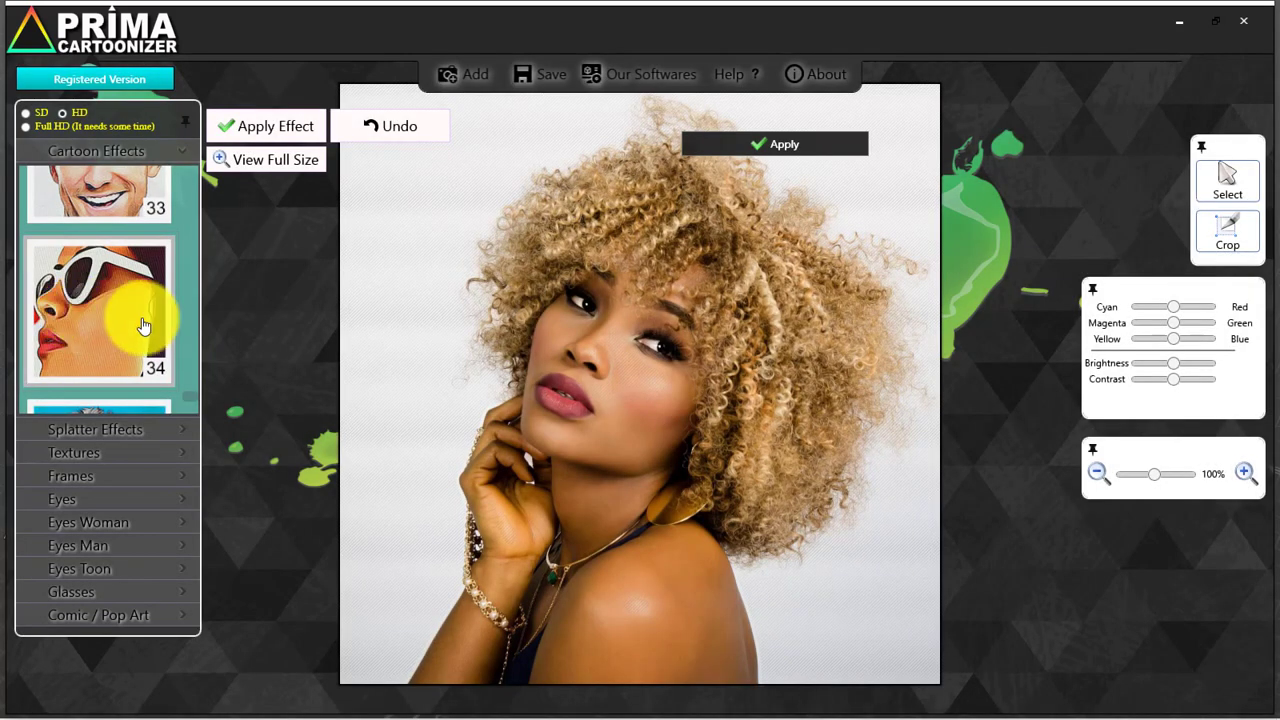
# Step: Apply Cartoon Effects style 34 to the selina portrait and let it finish converting
pyautogui.click(102, 330)
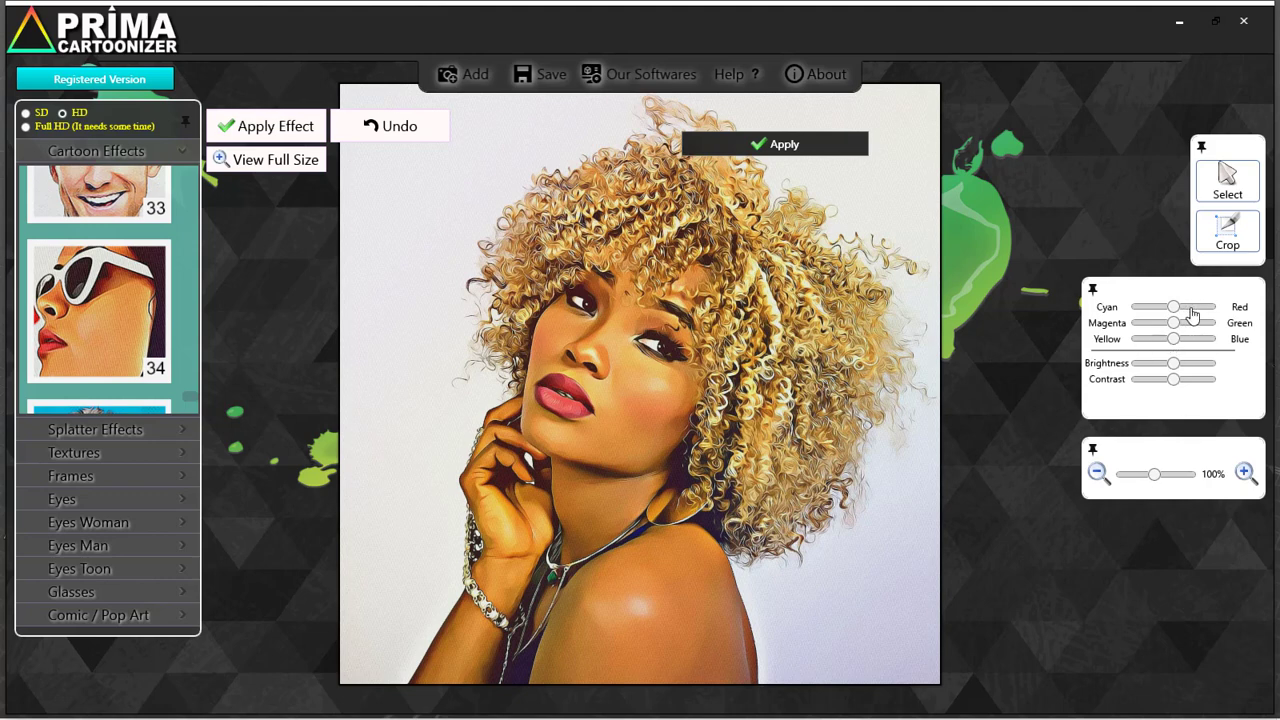
# Step: Shift Cyan/Red toward red, keep Magenta/Green neutral, brighten slightly and lower contrast slightly
pyautogui.moveTo(1174, 307); pyautogui.dragTo(1199, 307)
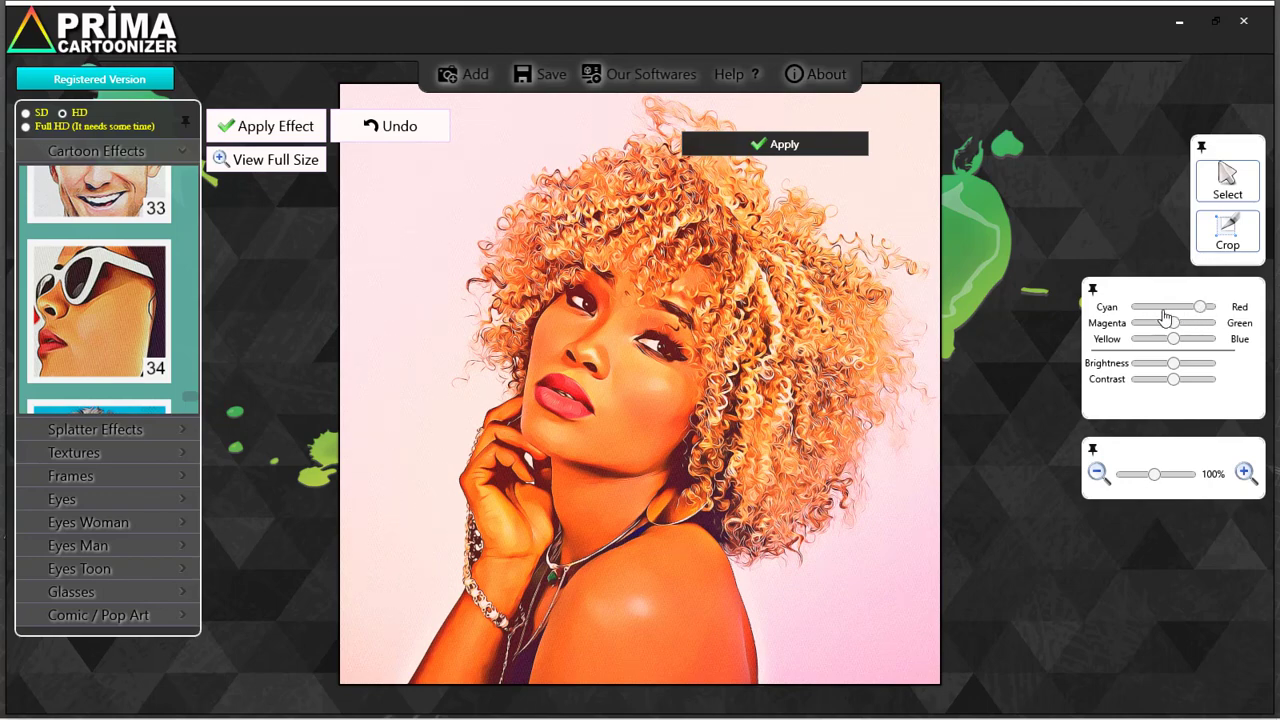
pyautogui.moveTo(1200, 307); pyautogui.dragTo(1140, 307)
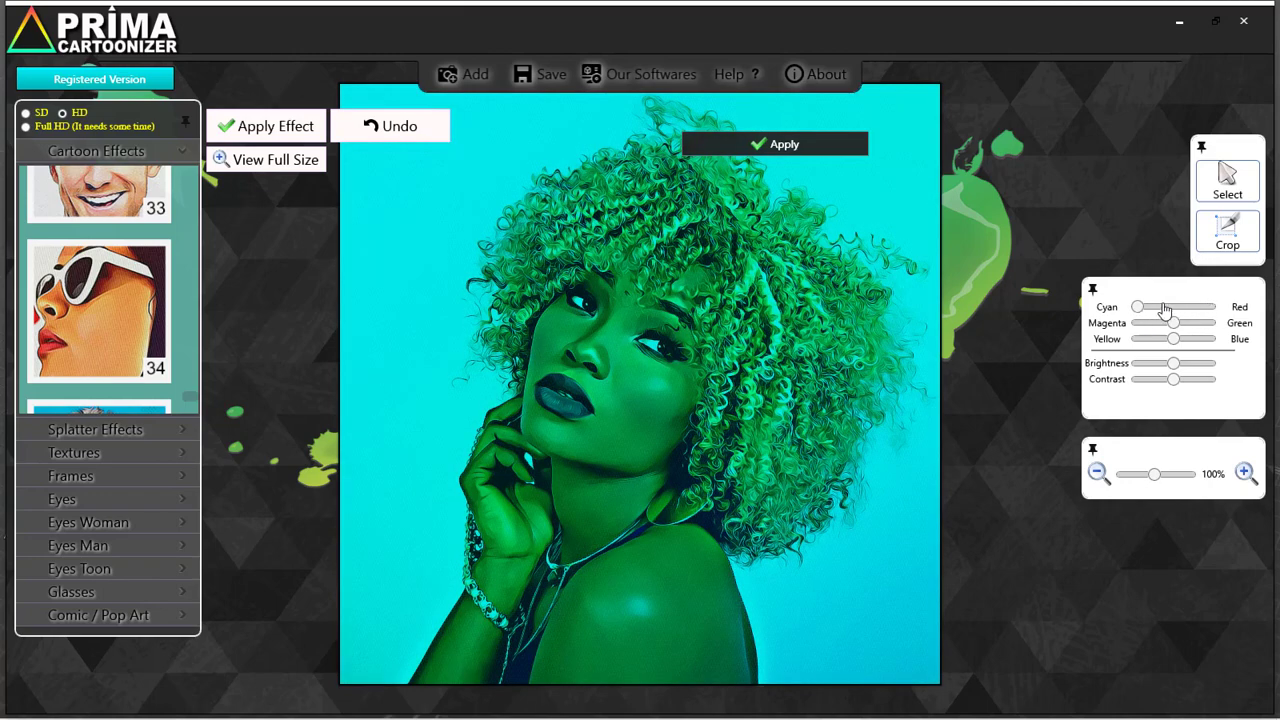
pyautogui.click(1168, 310)
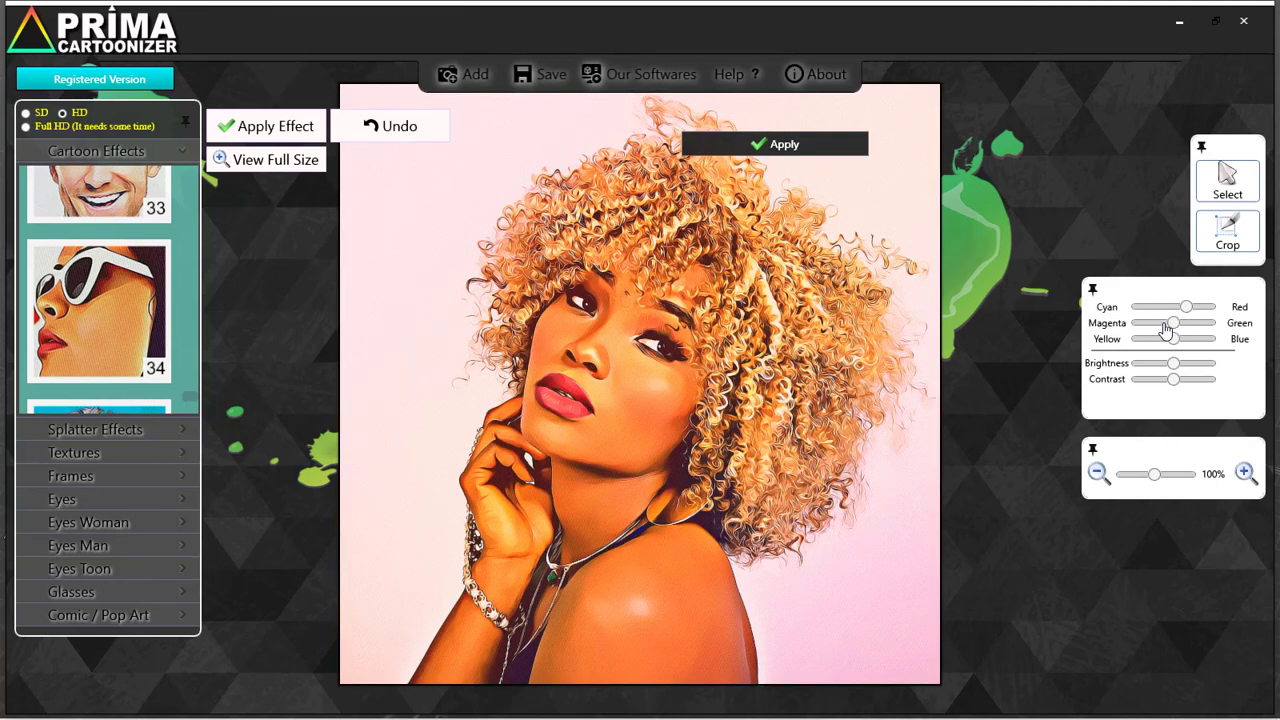
pyautogui.click(1165, 324)
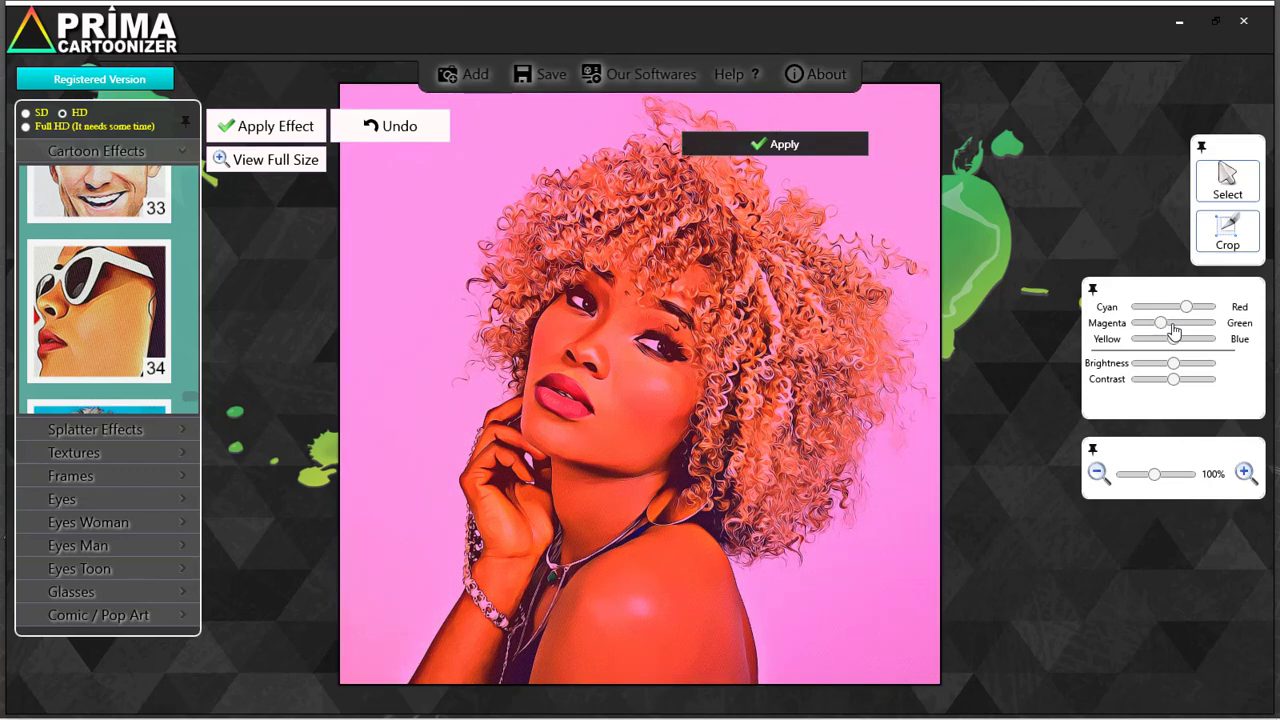
pyautogui.click(1174, 324)
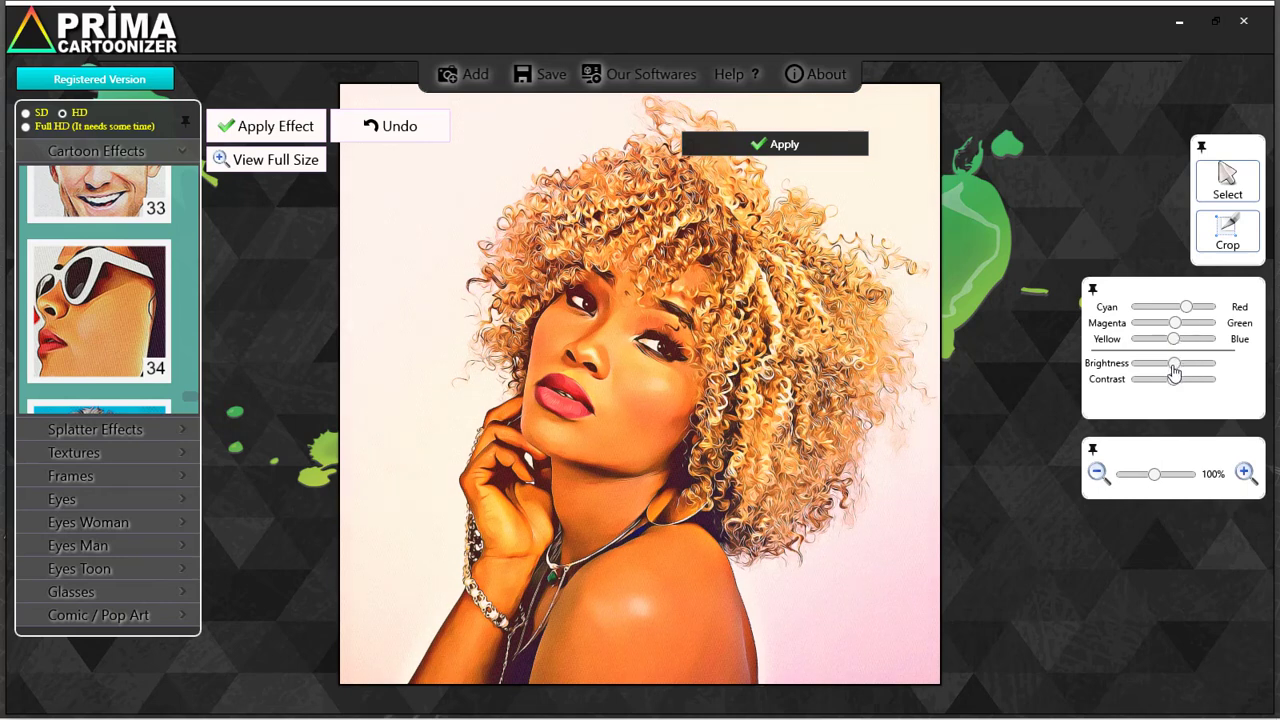
pyautogui.moveTo(1177, 366); pyautogui.dragTo(1180, 381)
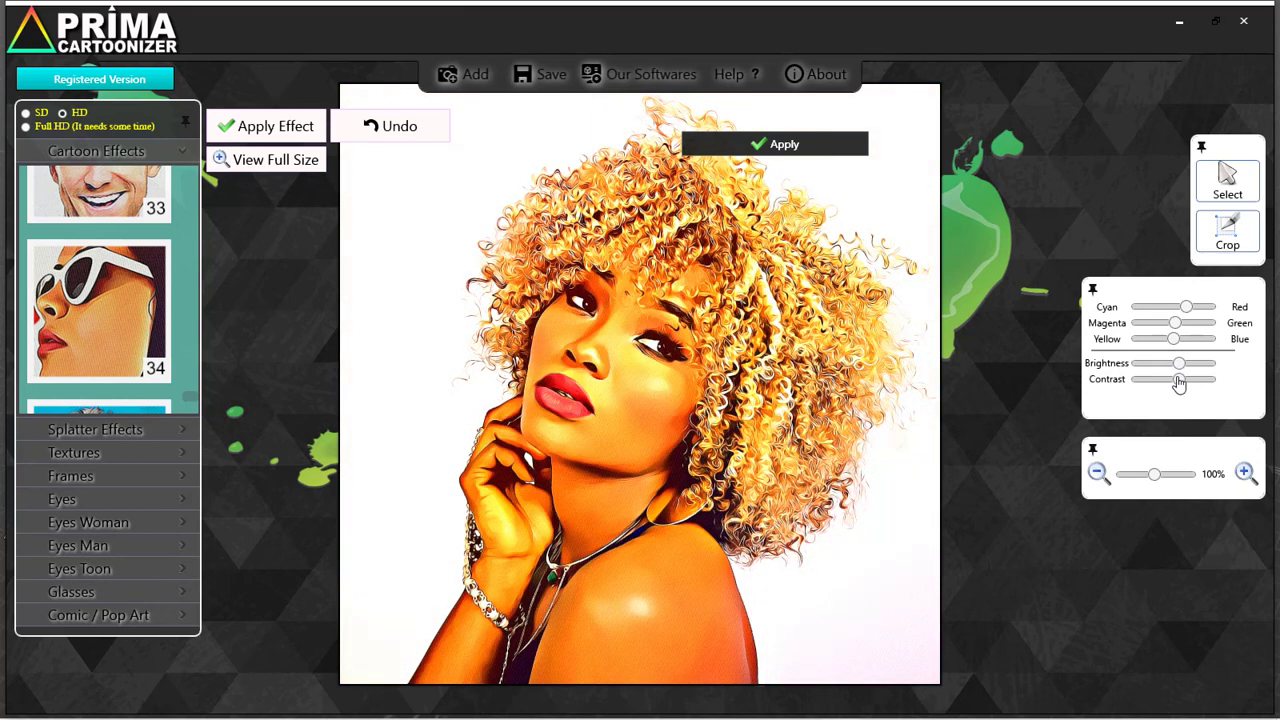
pyautogui.click(1174, 382)
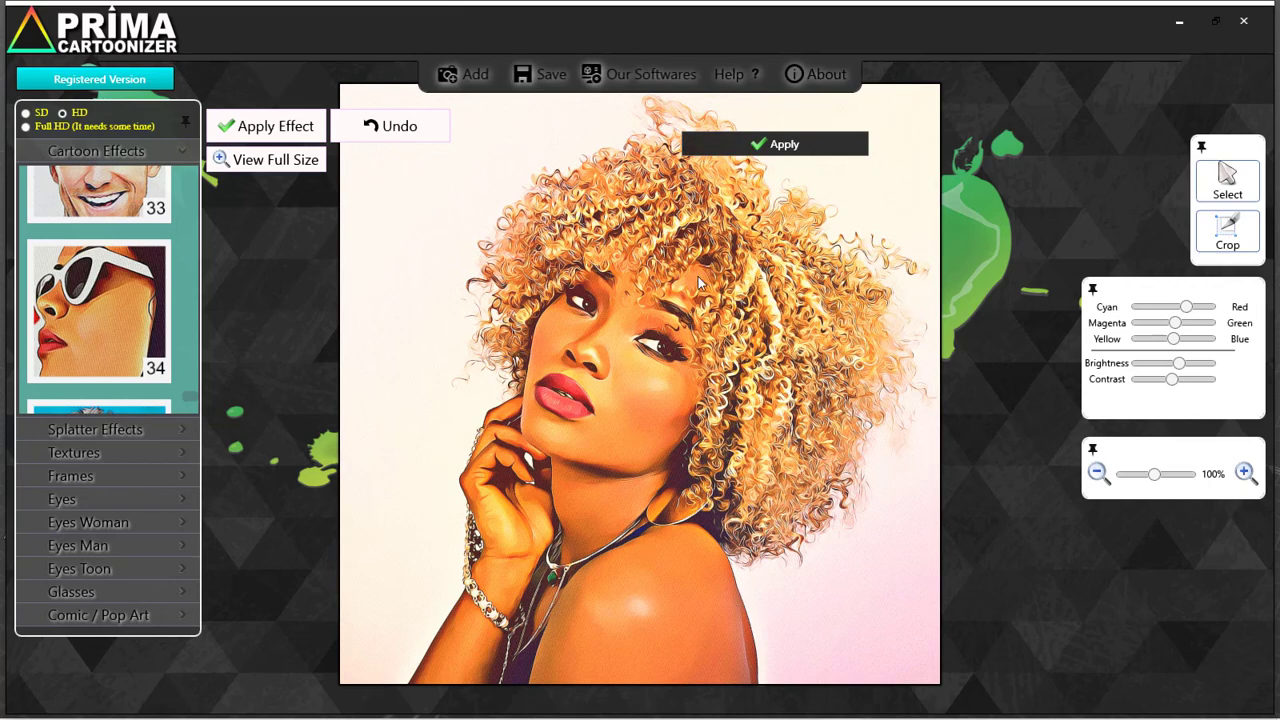
# Step: Save the portrait to the Desktop as model1 with type JPEG Files (*.jpeg)
pyautogui.click(548, 77)
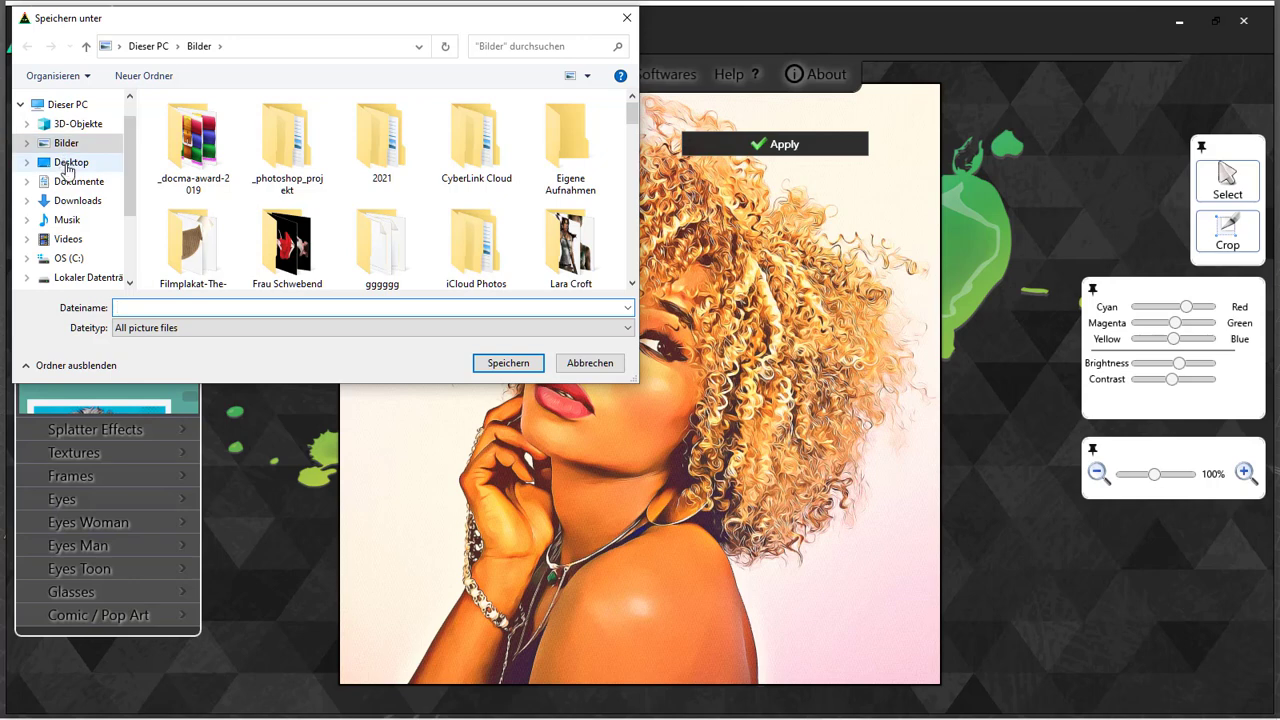
pyautogui.click(67, 164)
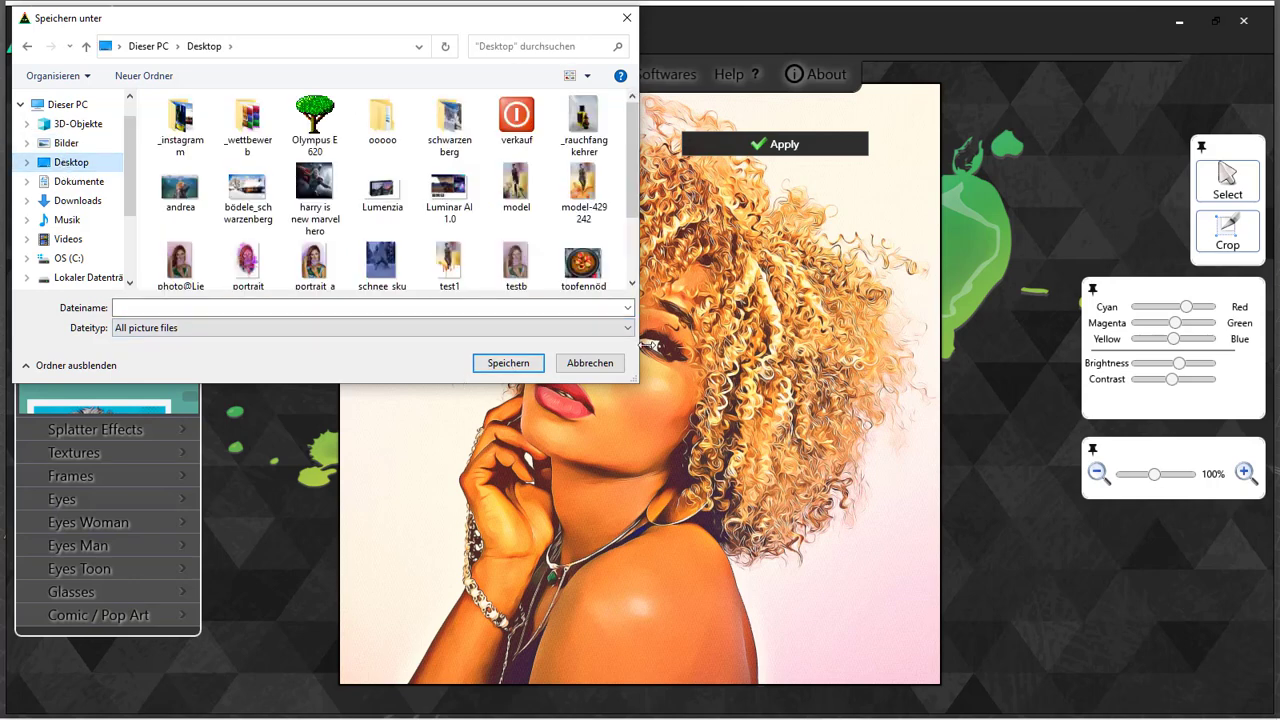
pyautogui.click(352, 307)
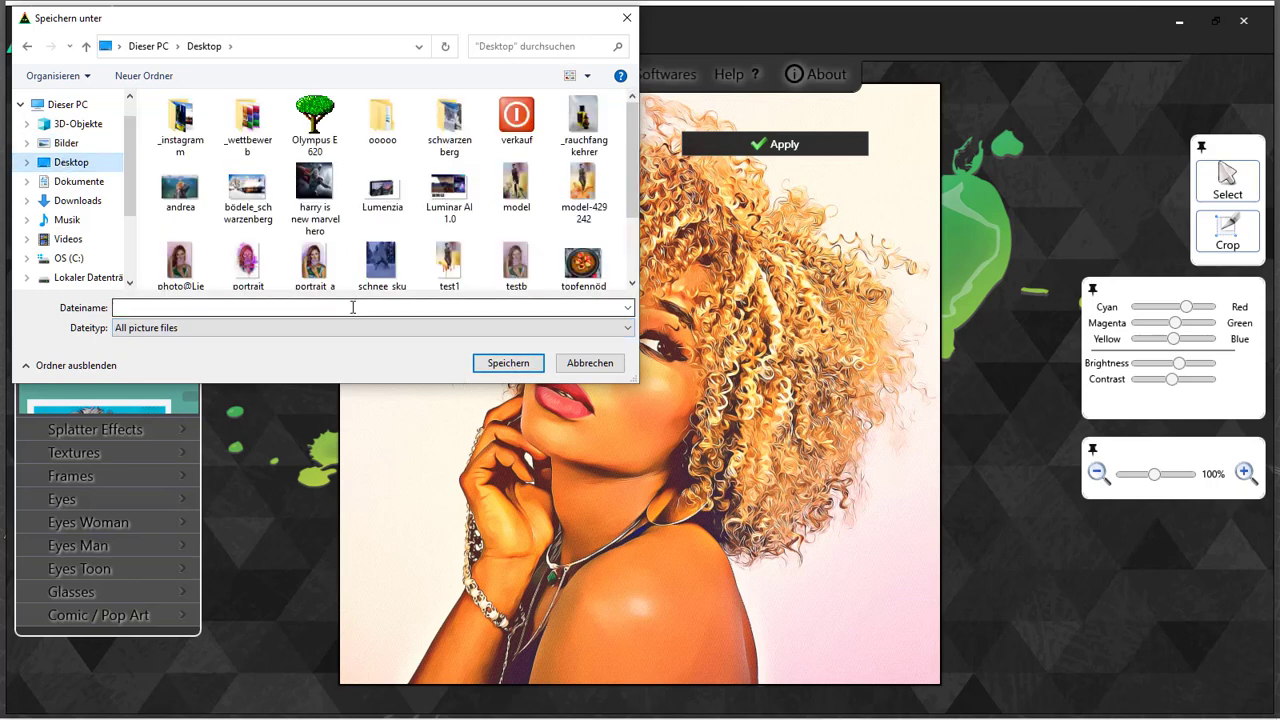
pyautogui.write('mod')
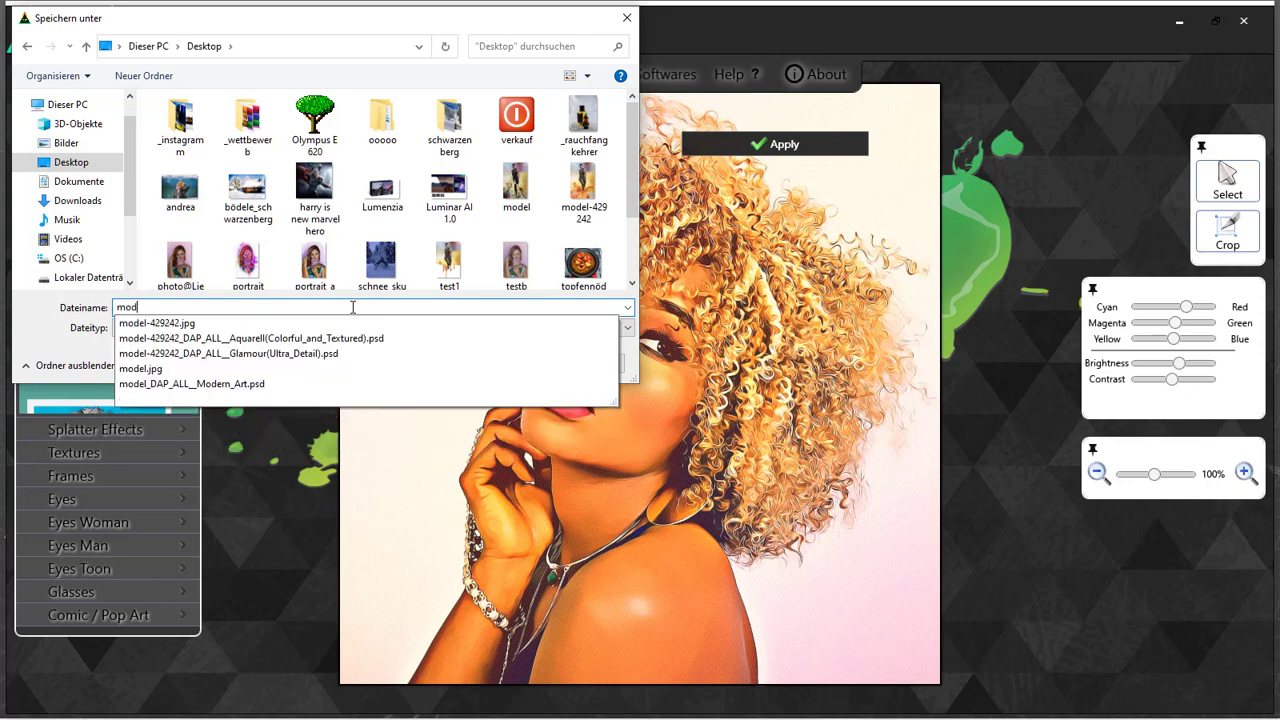
pyautogui.write('el')
pyautogui.write('1')
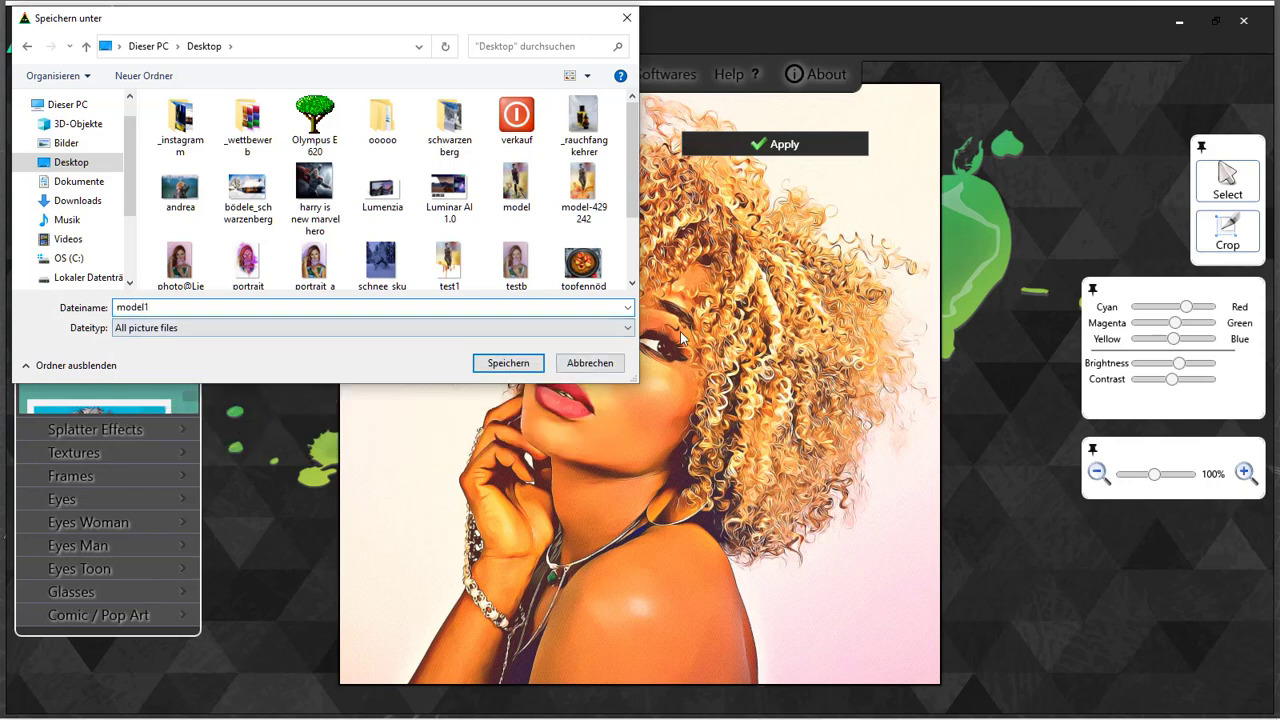
pyautogui.click(632, 331)
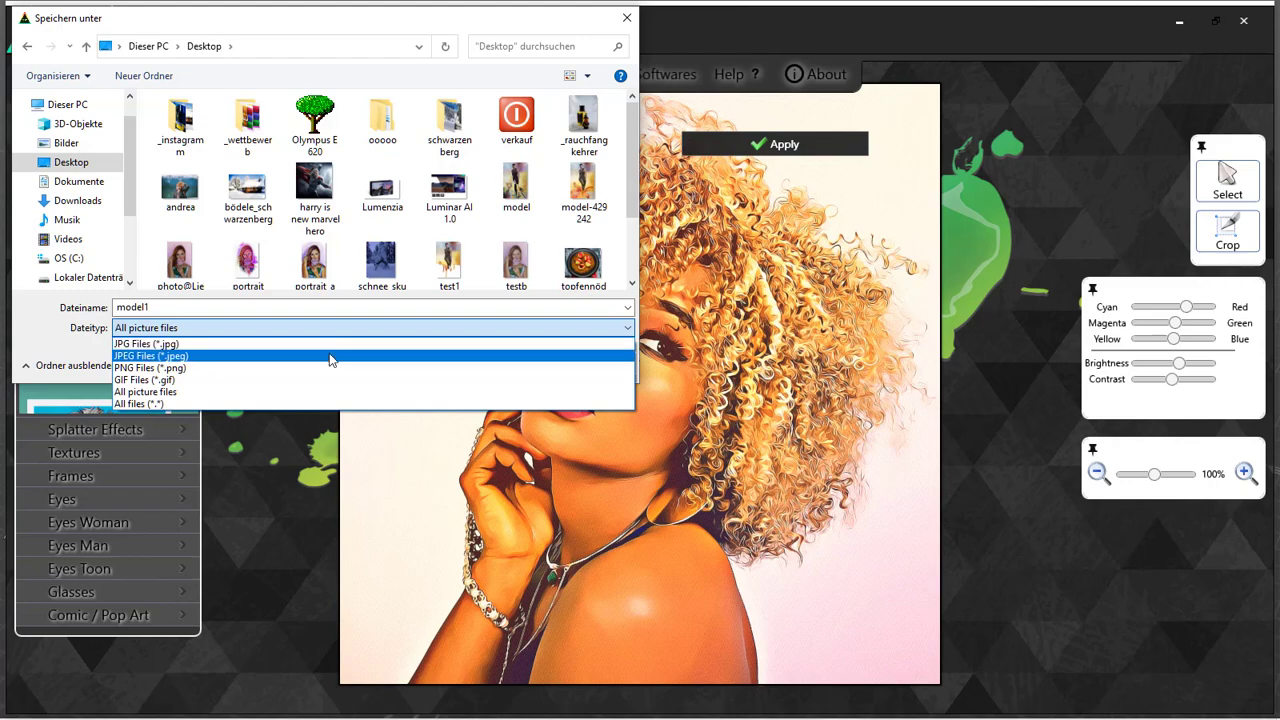
pyautogui.click(334, 356)
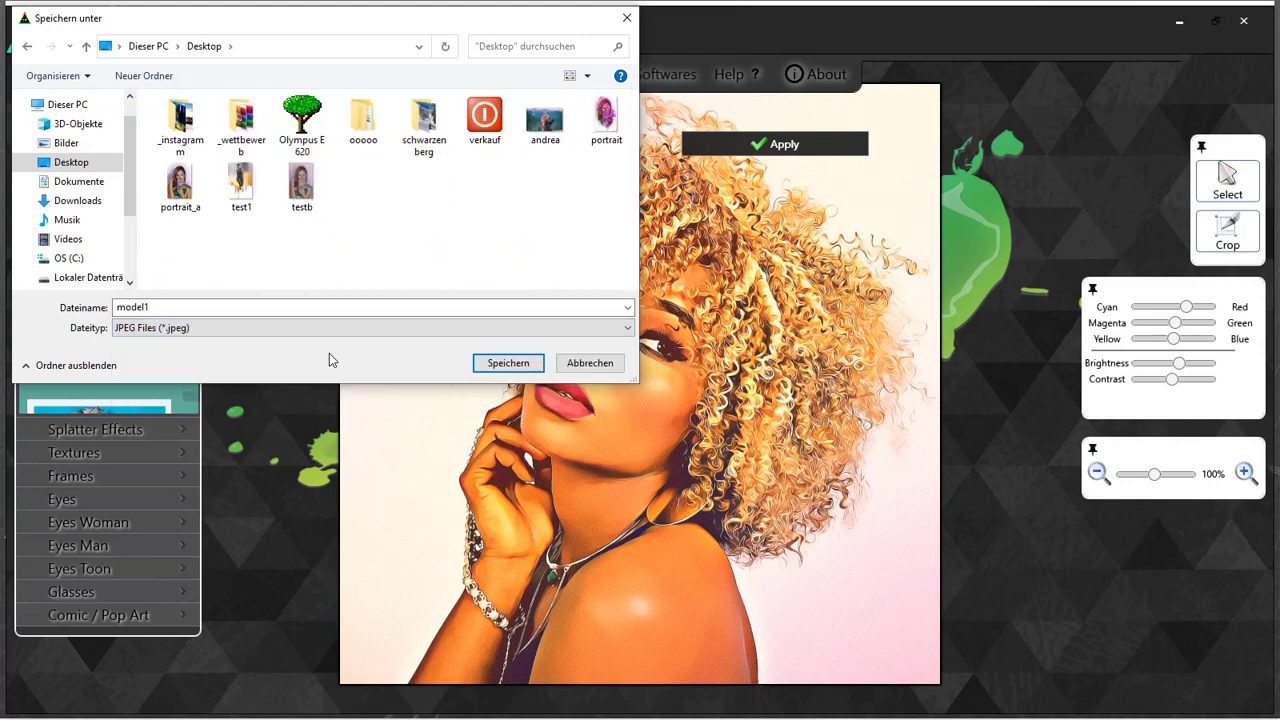
pyautogui.click(506, 364)
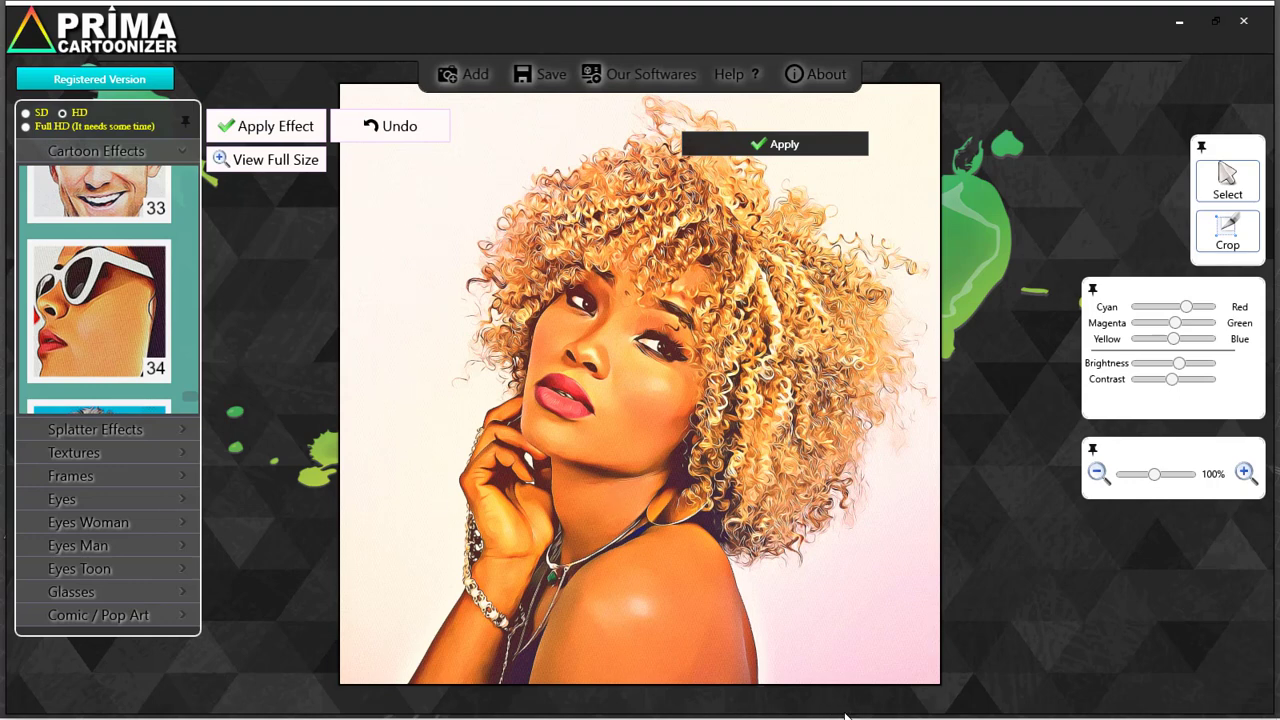
# Step: Zoom the preview in and out to inspect the result, then exit Prima Cartoonizer
pyautogui.click(1158, 482)
pyautogui.moveTo(1162, 482); pyautogui.dragTo(1170, 485)
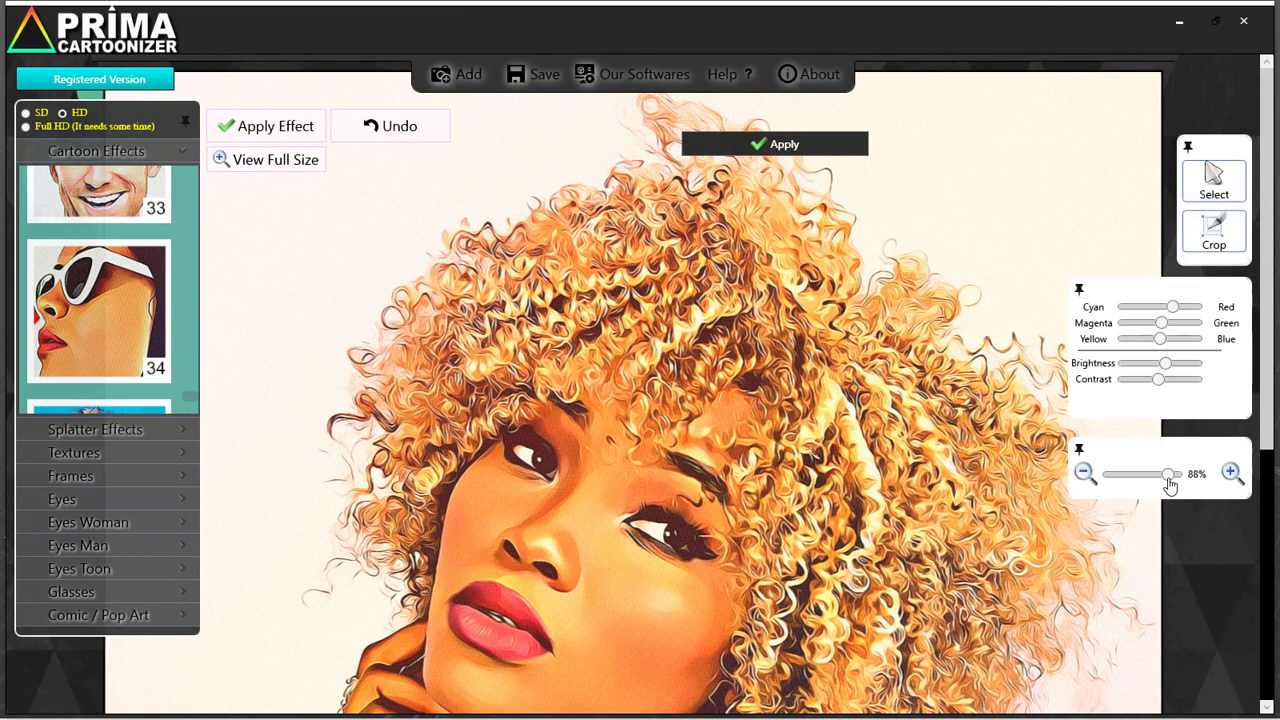
pyautogui.click(1179, 484)
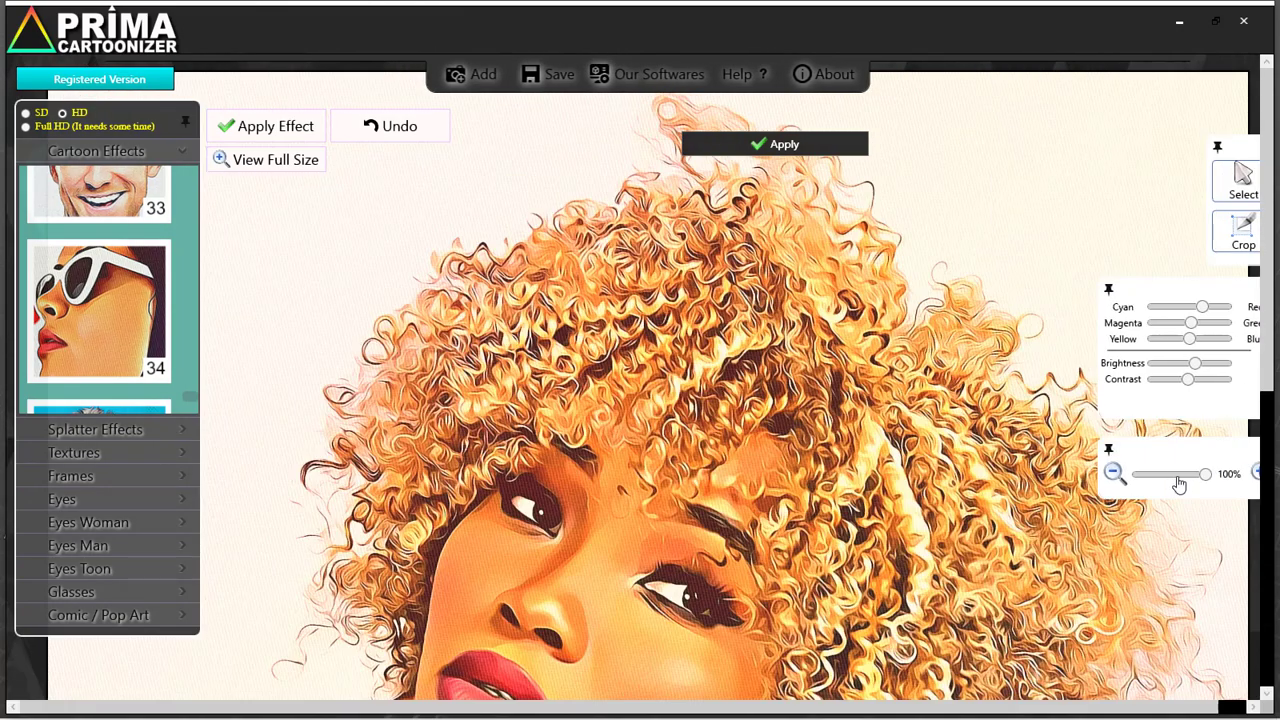
pyautogui.click(1179, 484)
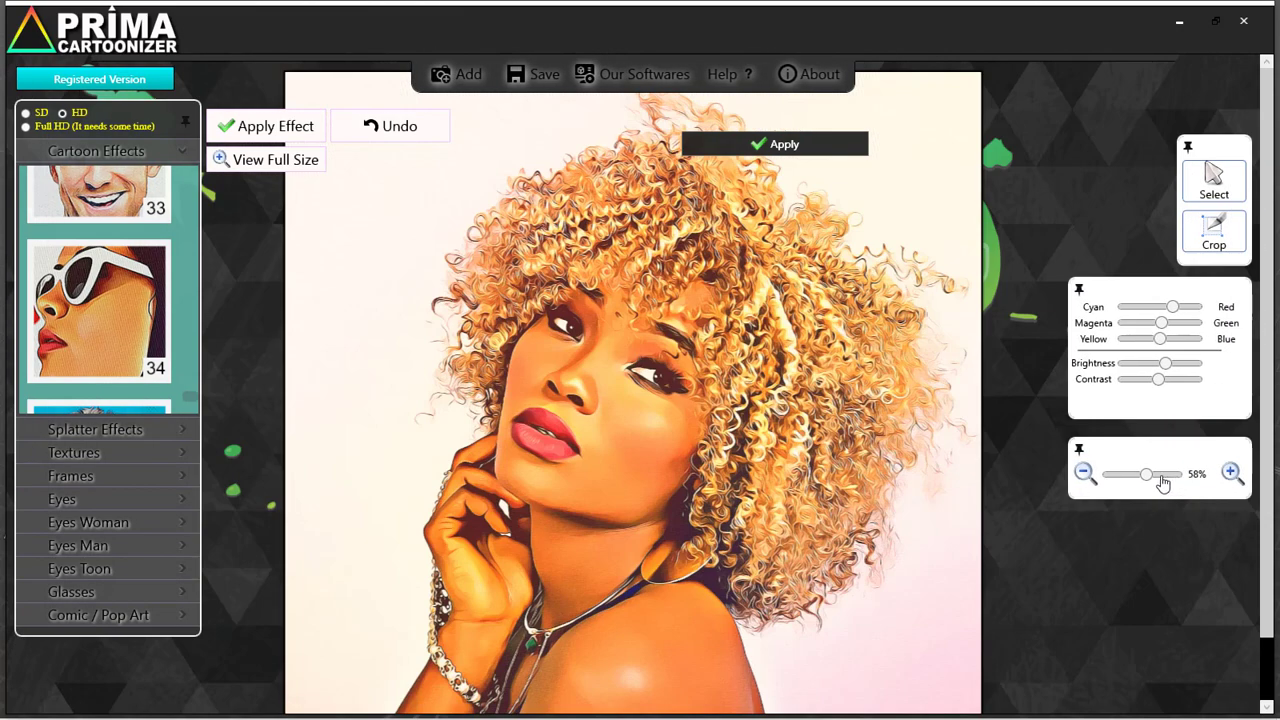
pyautogui.moveTo(1147, 482)
pyautogui.mouseDown()
pyautogui.moveTo(1128, 483)
pyautogui.moveTo(1170, 487)
pyautogui.mouseUp()
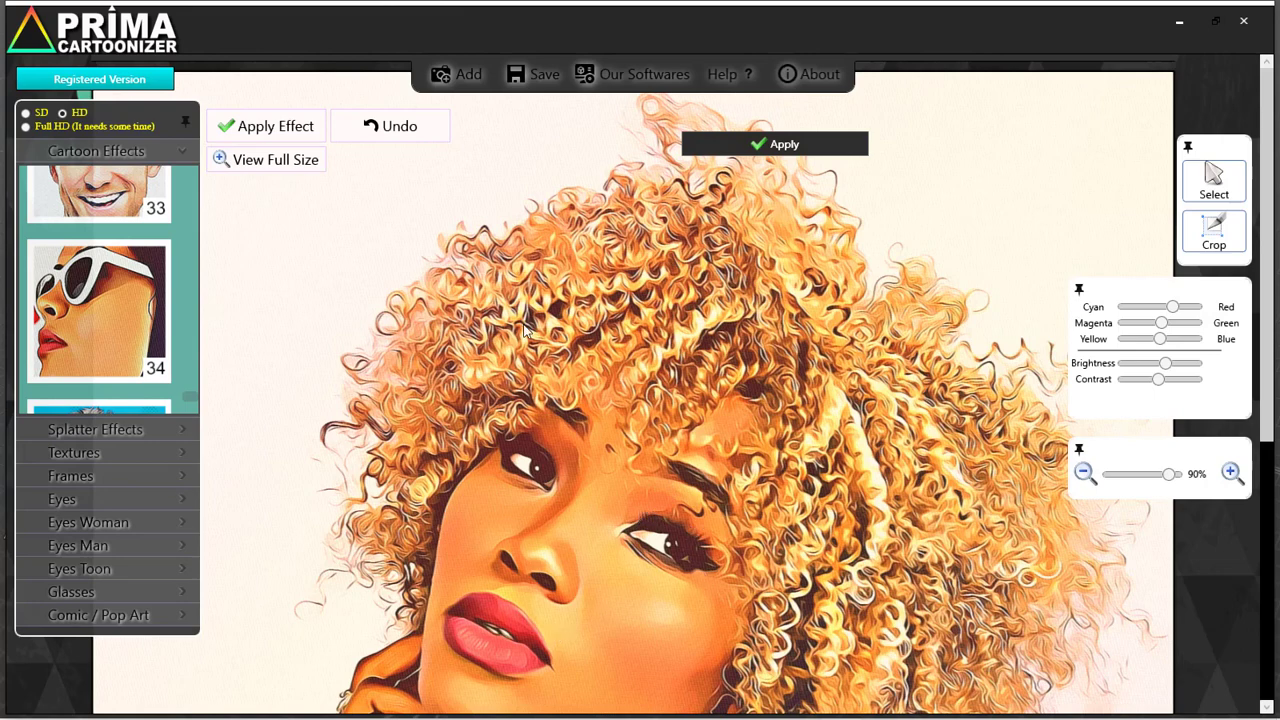
pyautogui.click(1245, 22)
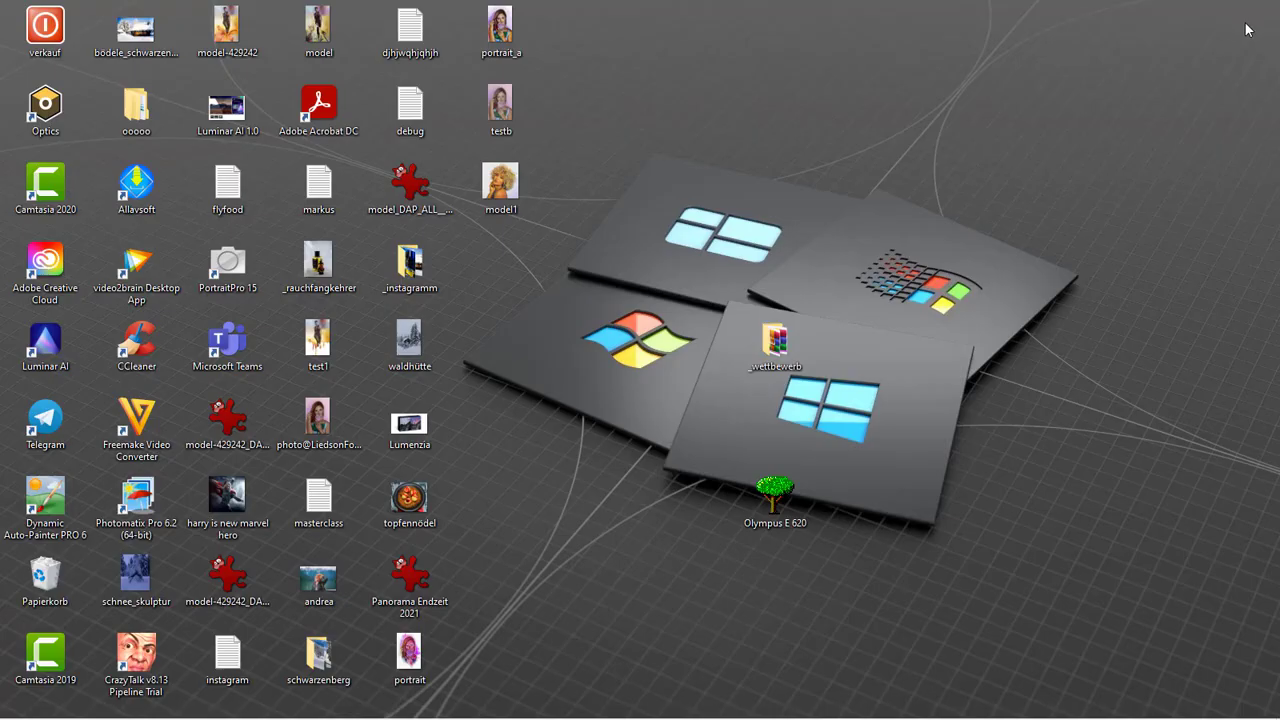